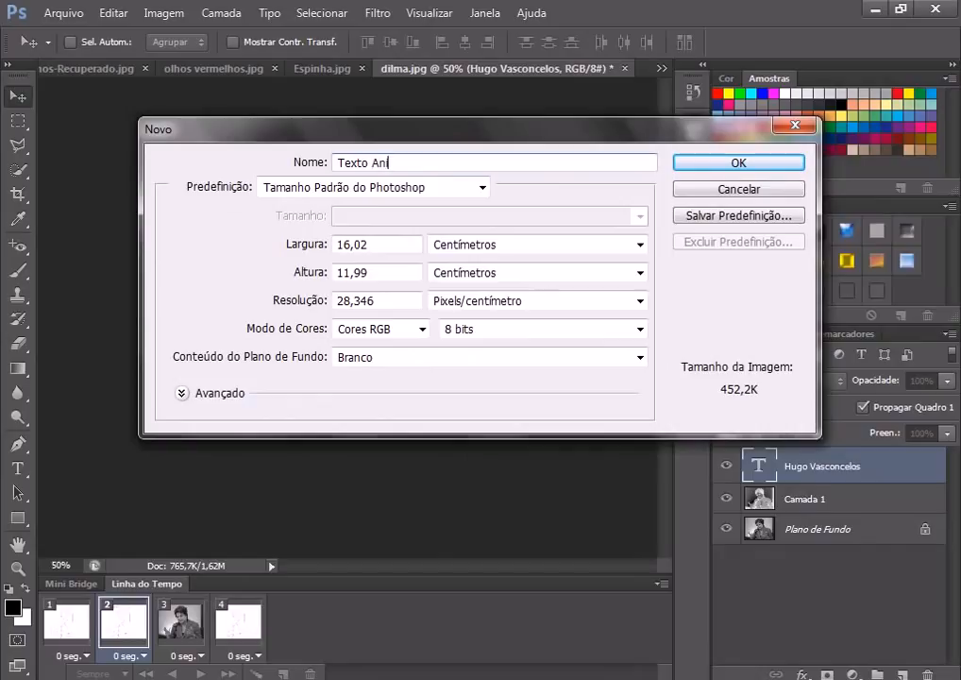
Step: Set the new Texto Animado document to 15 cm height, 15 cm width and 72 px/cm resolution
double_click(353, 272)
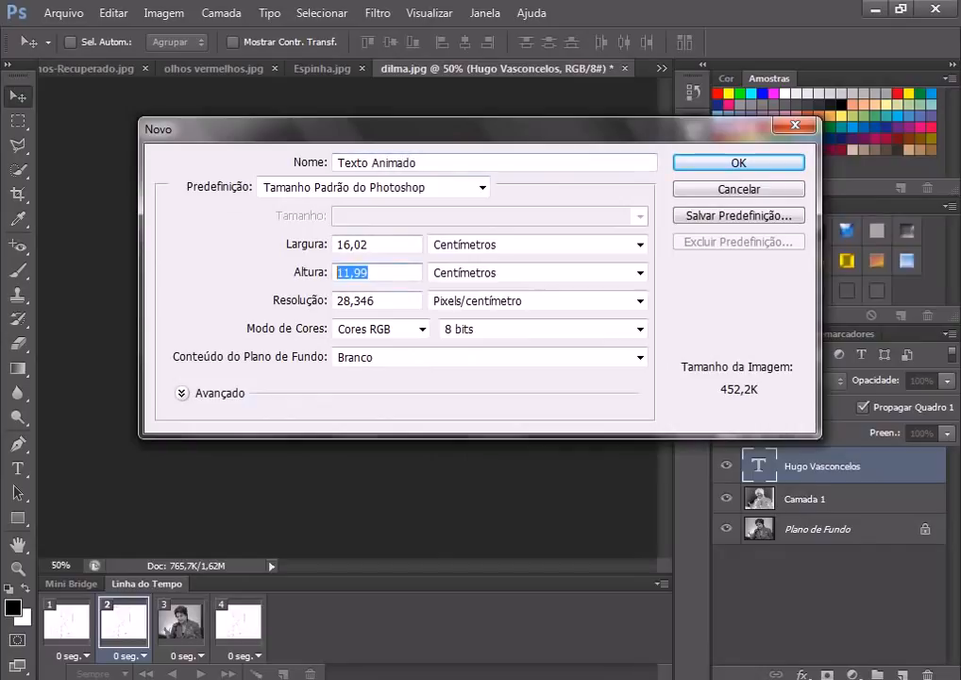
type("15")
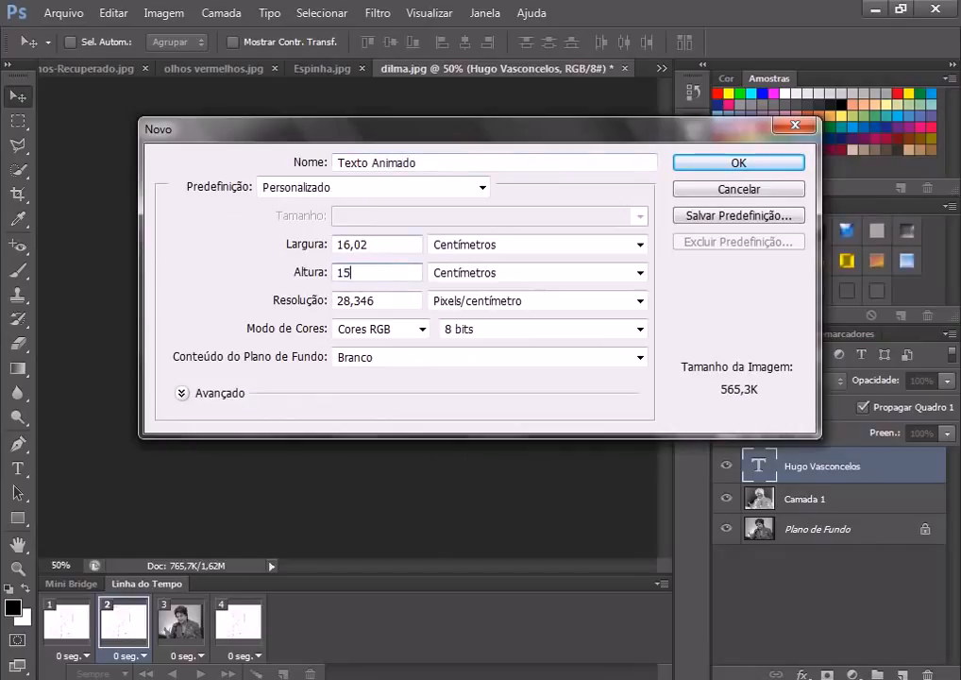
double_click(352, 243)
type("15")
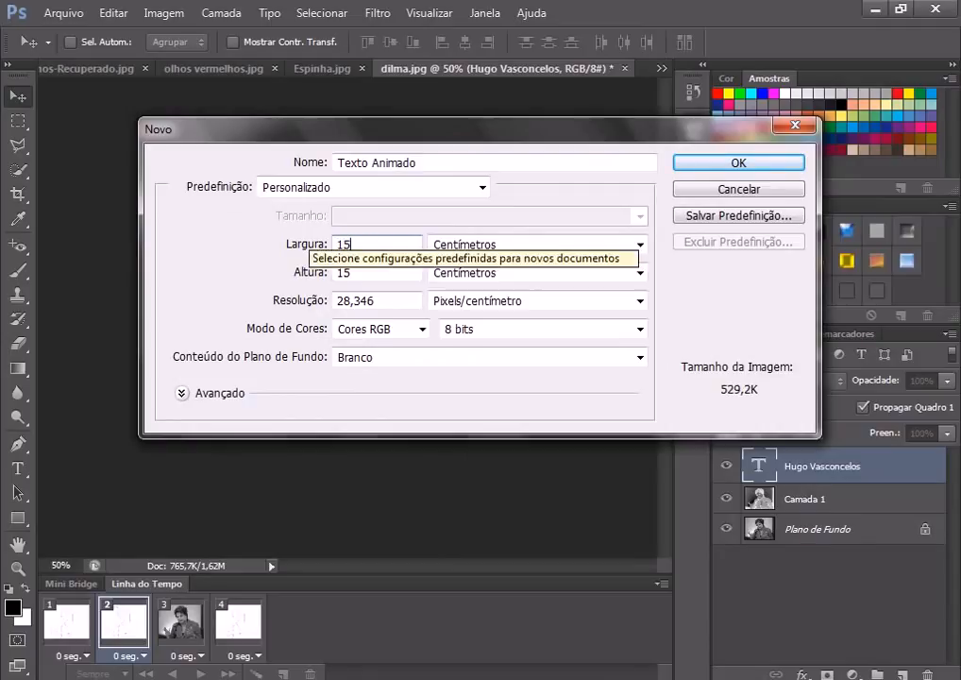
double_click(378, 300)
type("72")
double_click(344, 301)
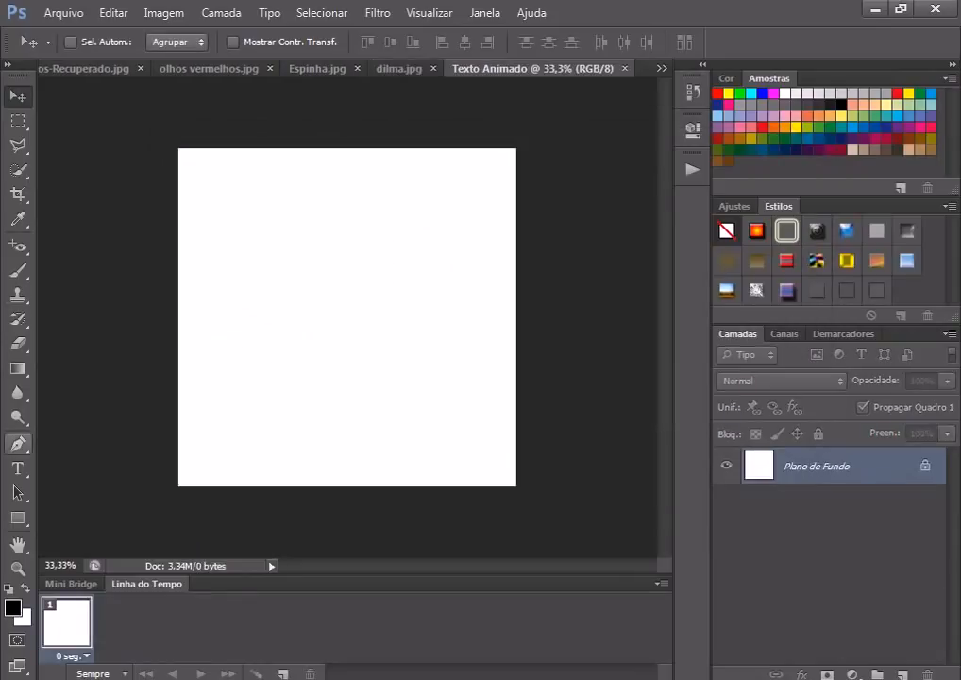
Step: Select the Type tool and set the font family to Cooper Black
left_click(17, 468)
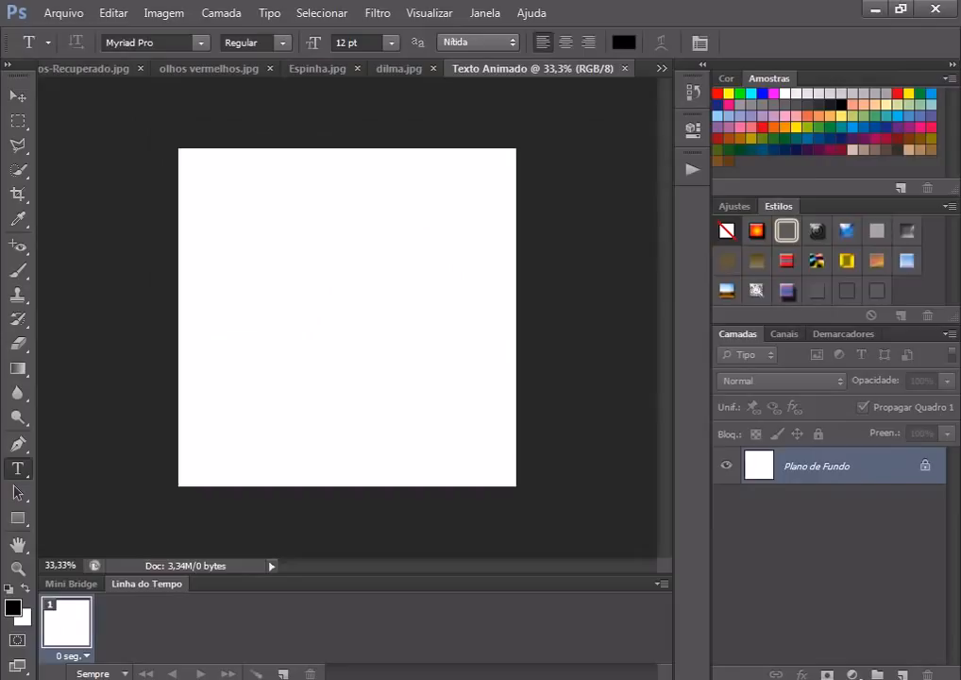
left_click(200, 43)
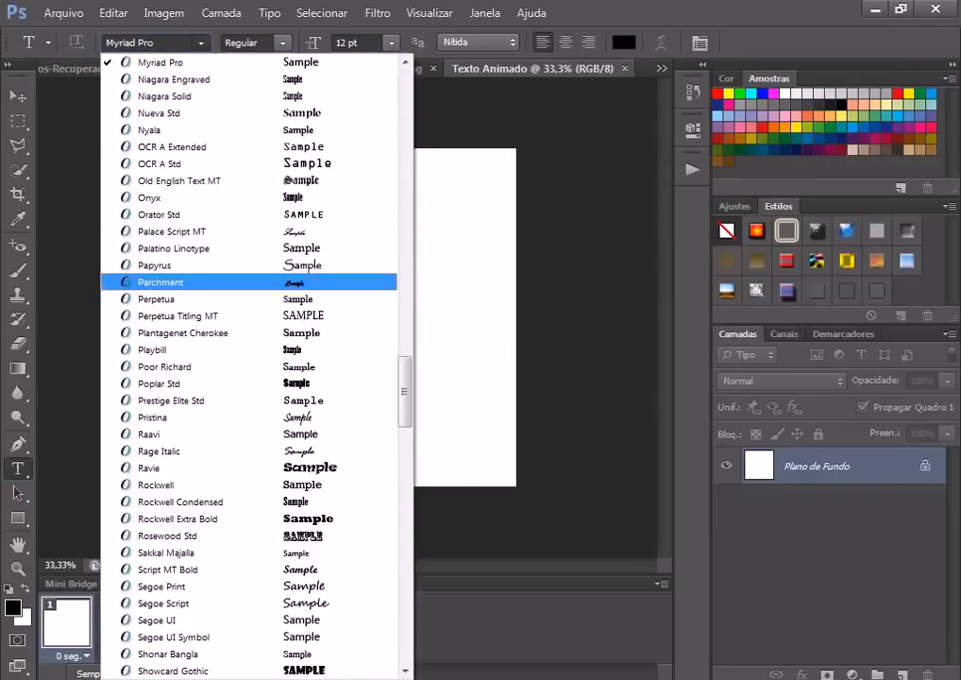
scroll(251, 378, "up", 3)
scroll(250, 377, "up", 3)
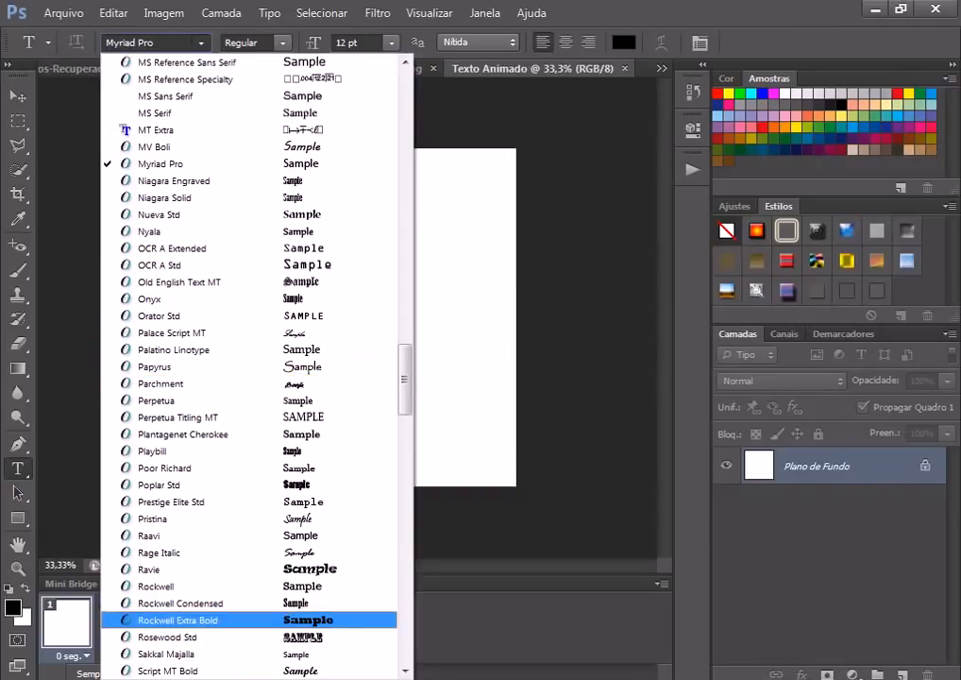
key("Escape")
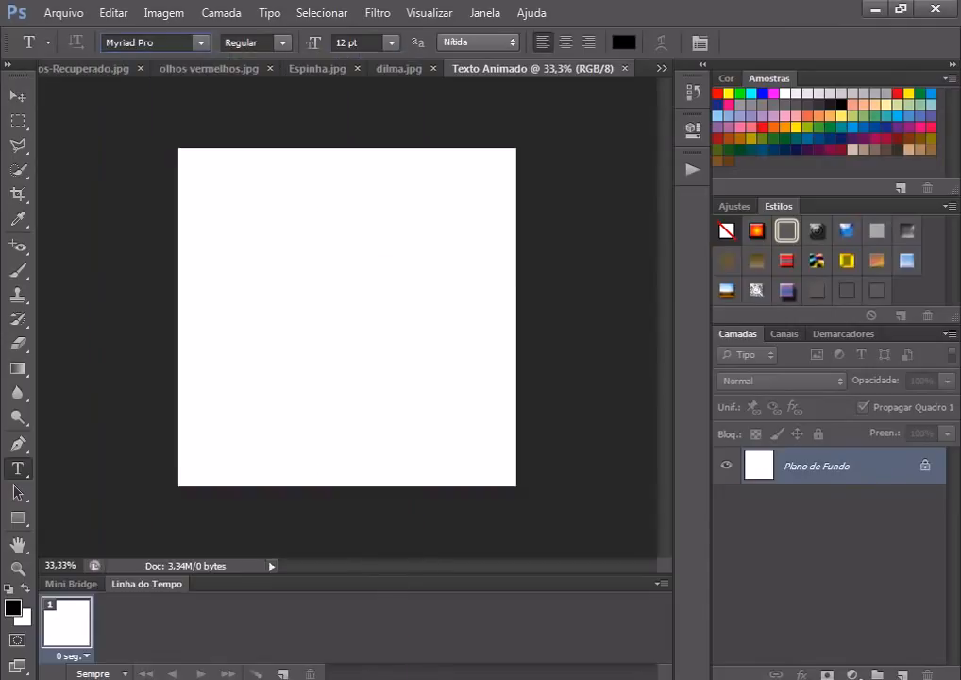
type("Cooper Black")
key("Return")
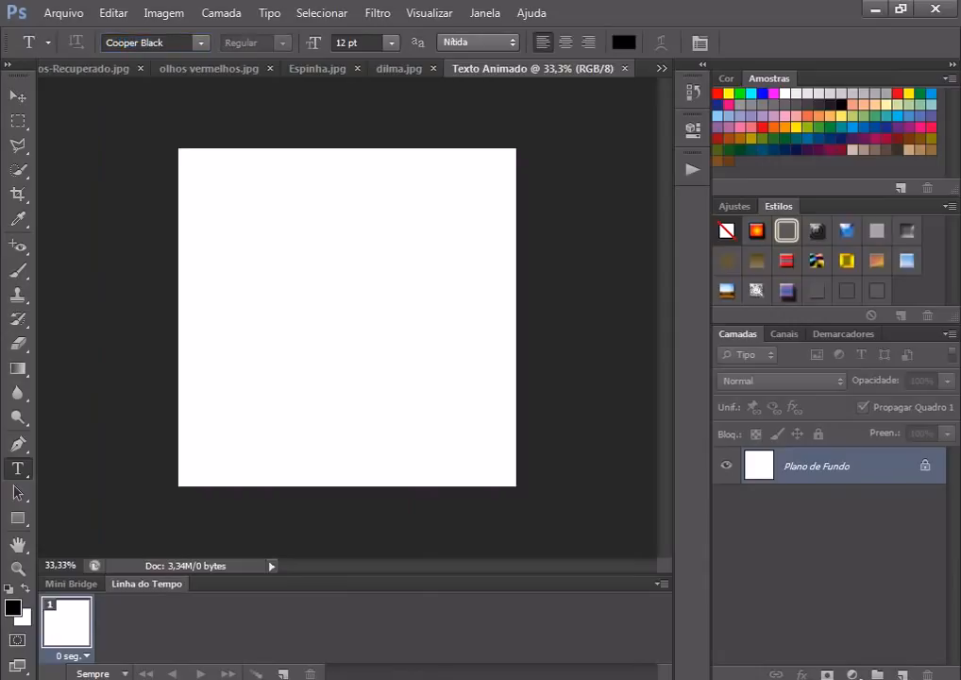
left_click(186, 300)
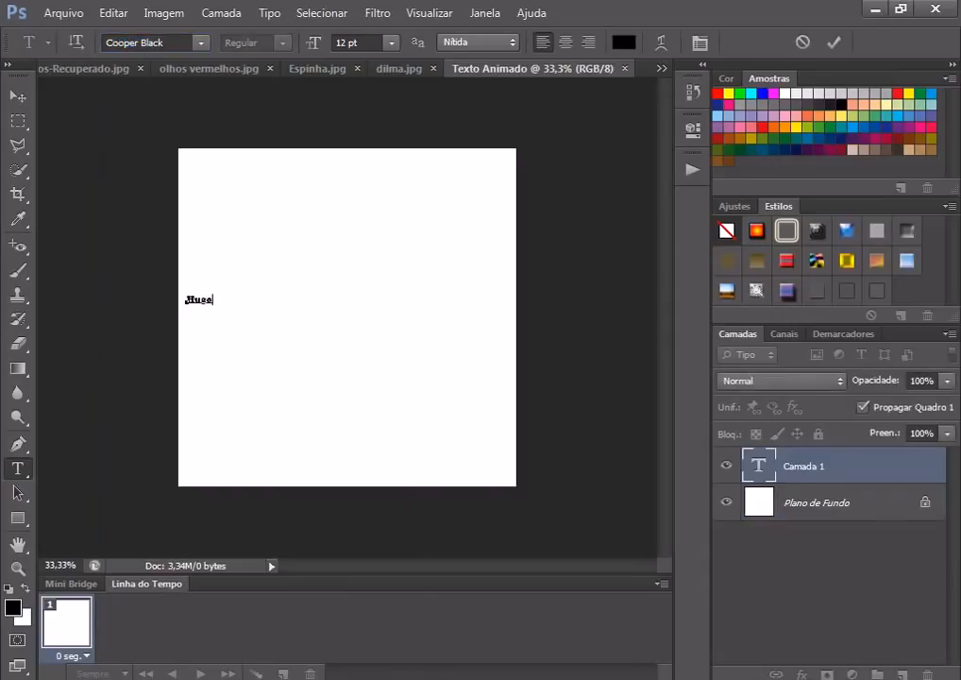
left_click_drag(273, 300, 186, 300)
left_click(390, 43)
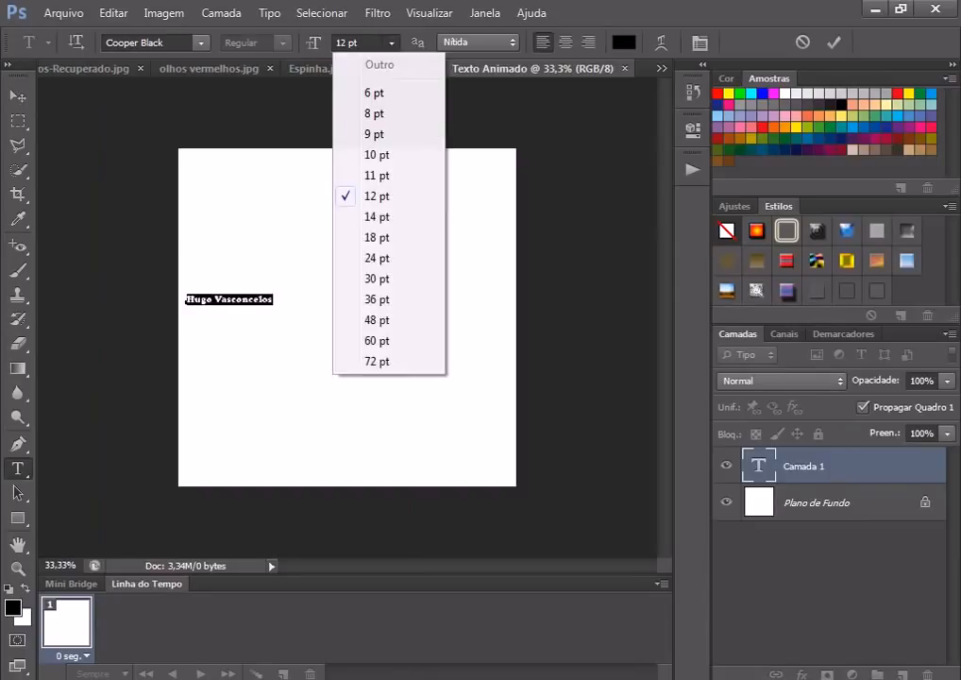
left_click(376, 279)
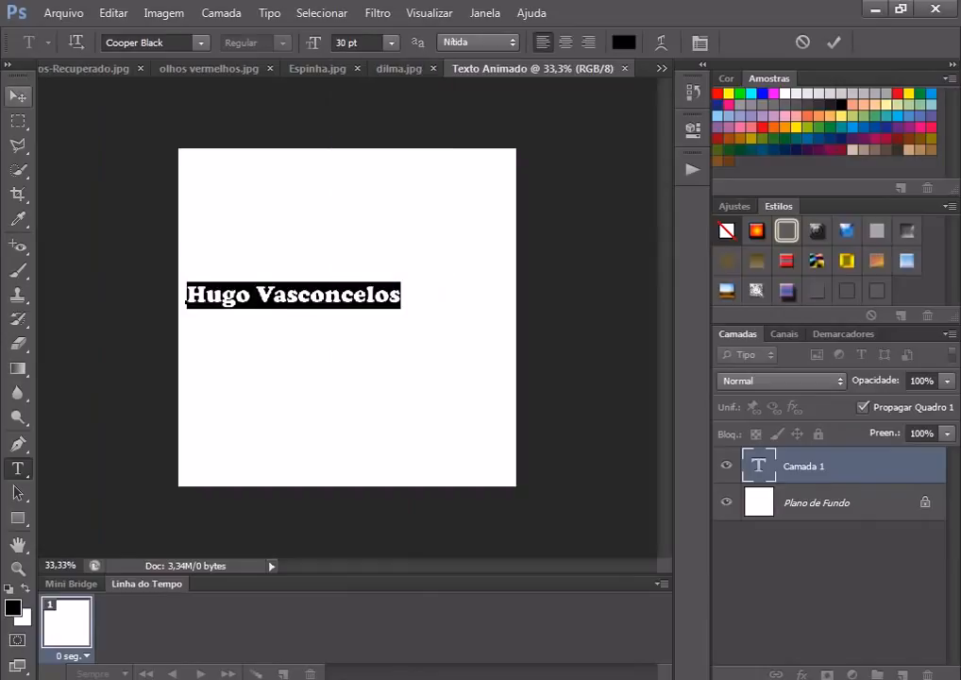
left_click(18, 96)
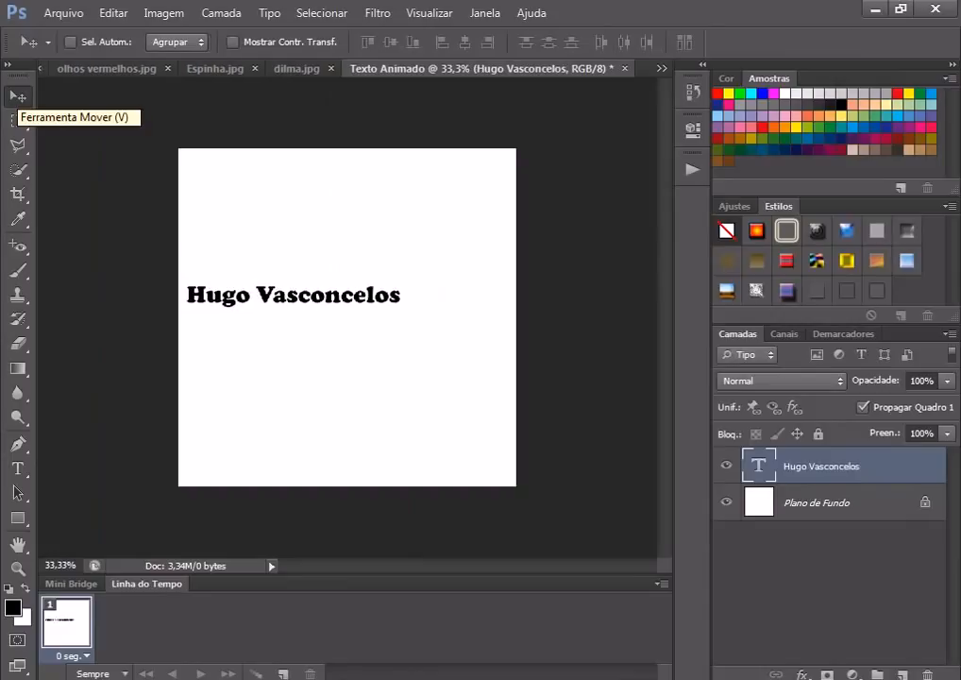
Step: Free-transform the text to scale it up about 138% and stretch it taller
key("ctrl+t")
left_click_drag(408, 310, 506, 321)
left_click_drag(346, 282, 344, 307)
key("Return")
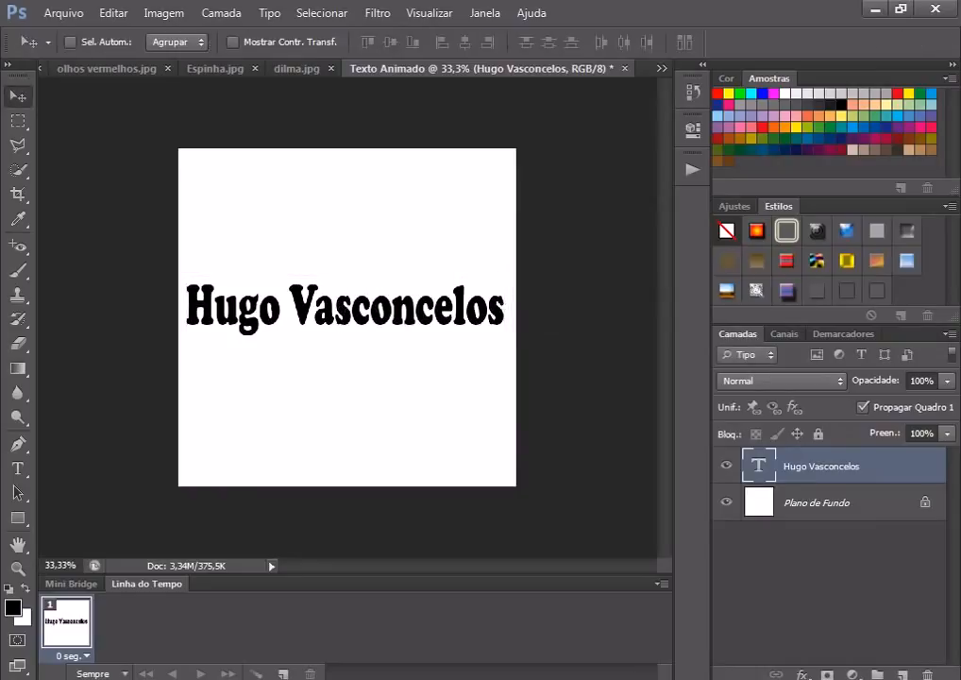
left_click(17, 469)
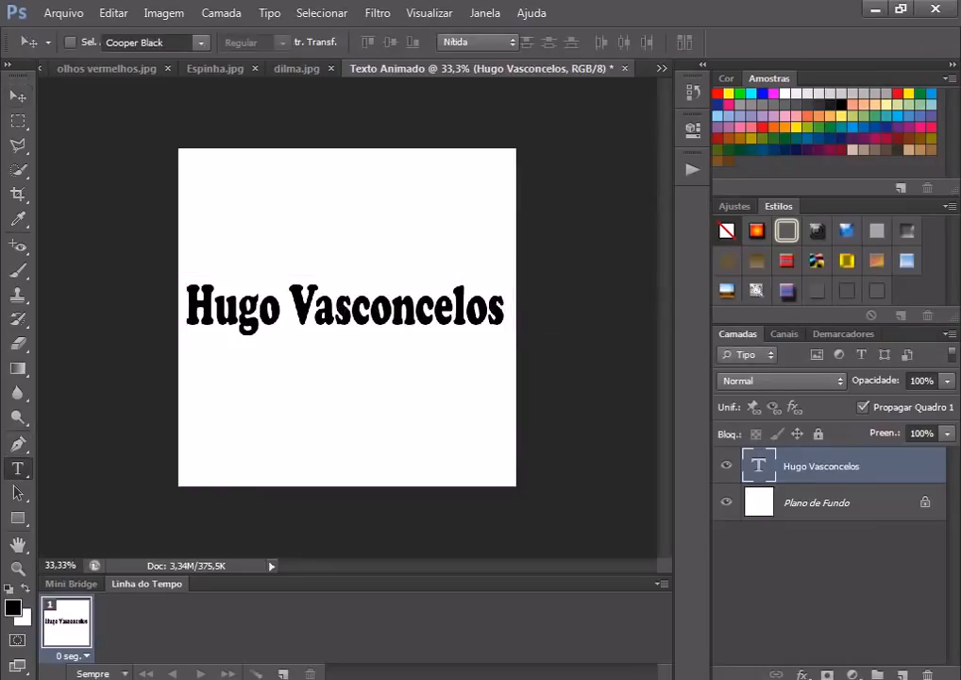
left_click(314, 304)
key("ctrl+t")
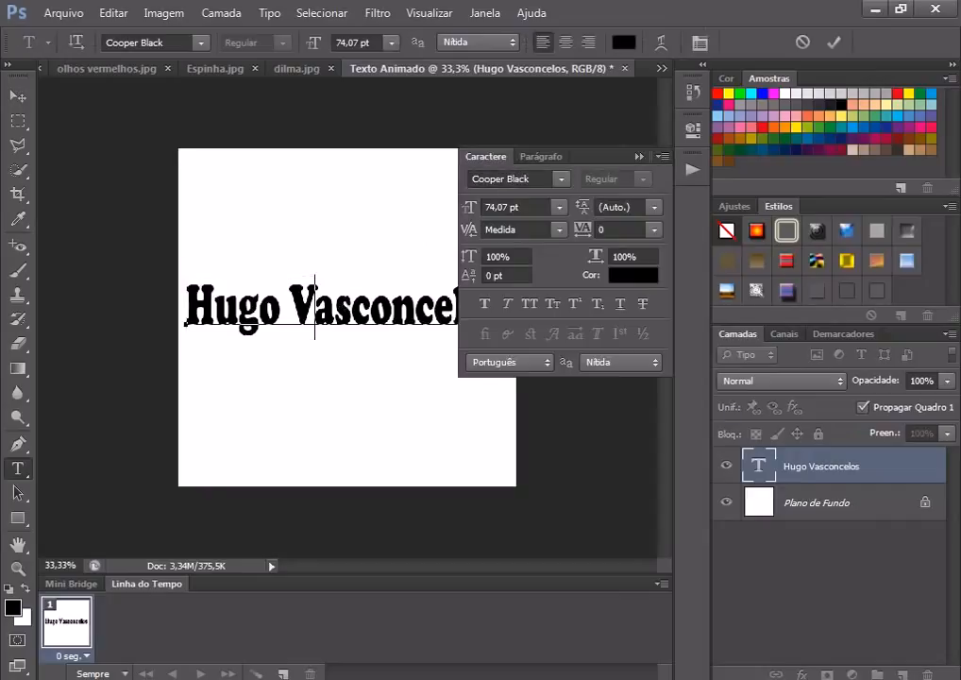
key("ctrl+shift+k")
key("ctrl+shift+k")
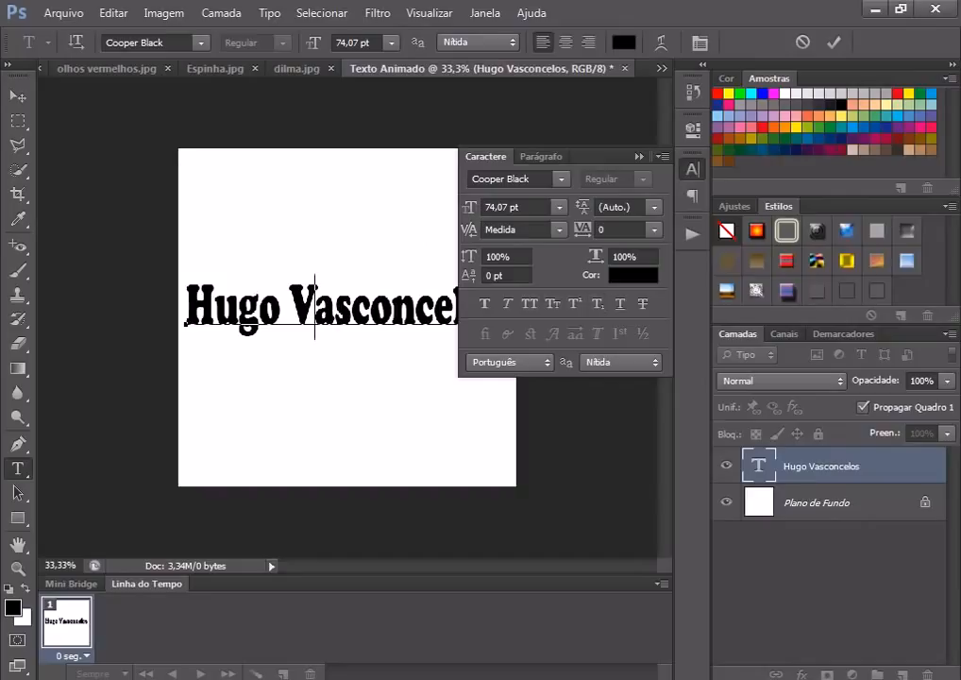
left_click(542, 157)
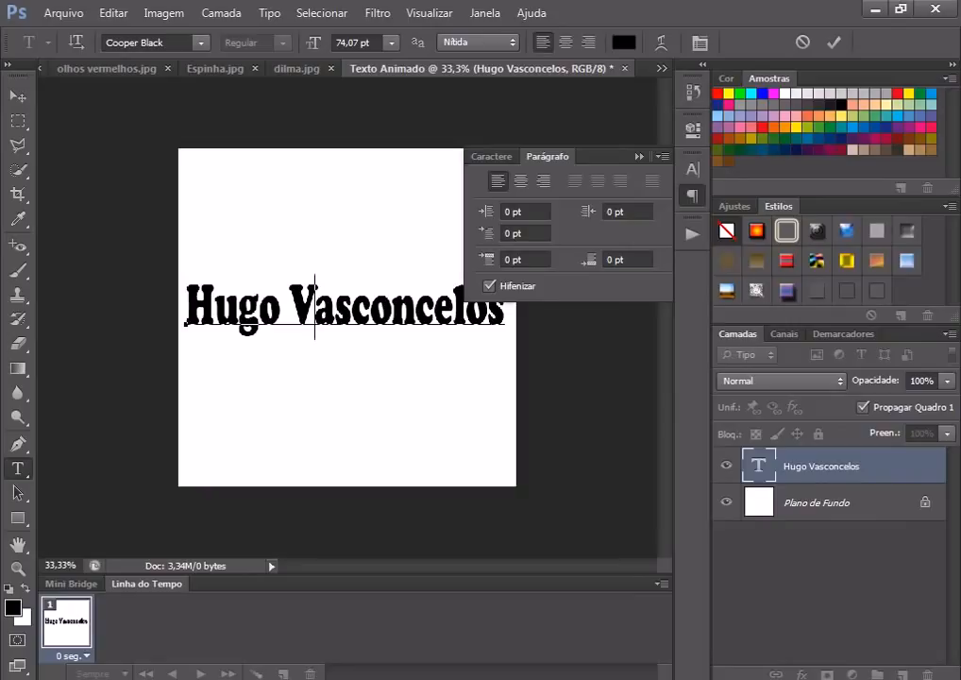
left_click(639, 157)
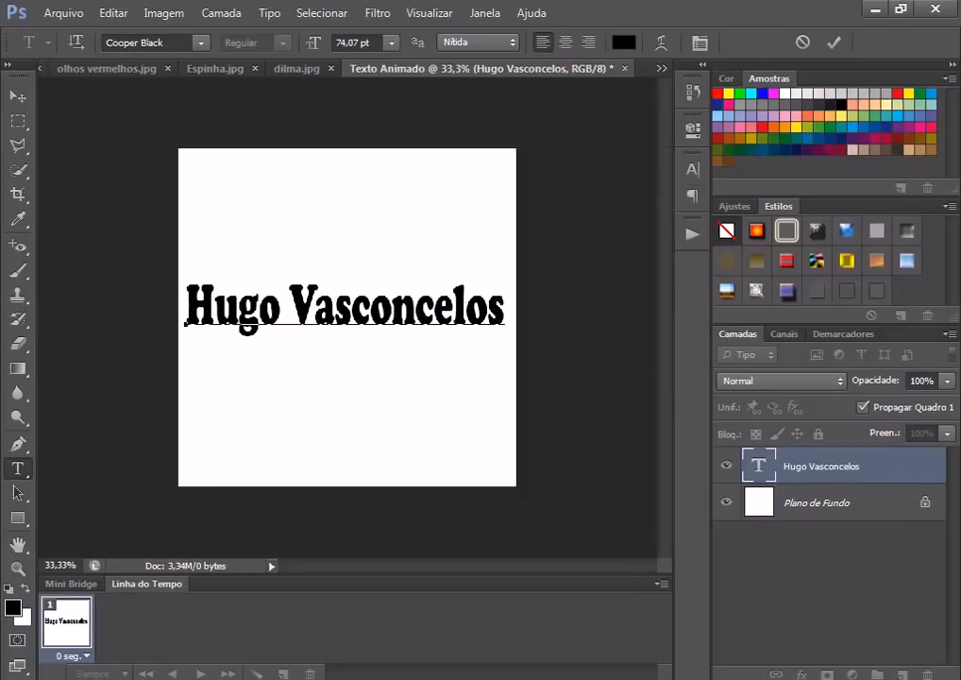
key("End")
key("shift+Left")
key("shift+Left")
key("shift+Left")
key("shift+Left")
key("shift+Left")
key("shift+Left")
key("shift+Left")
key("shift+Left")
key("shift+Left")
key("shift+Left")
key("shift+Left")
key("shift+Left")
key("shift+Left")
key("shift+Left")
key("shift+Left")
key("shift+Left")
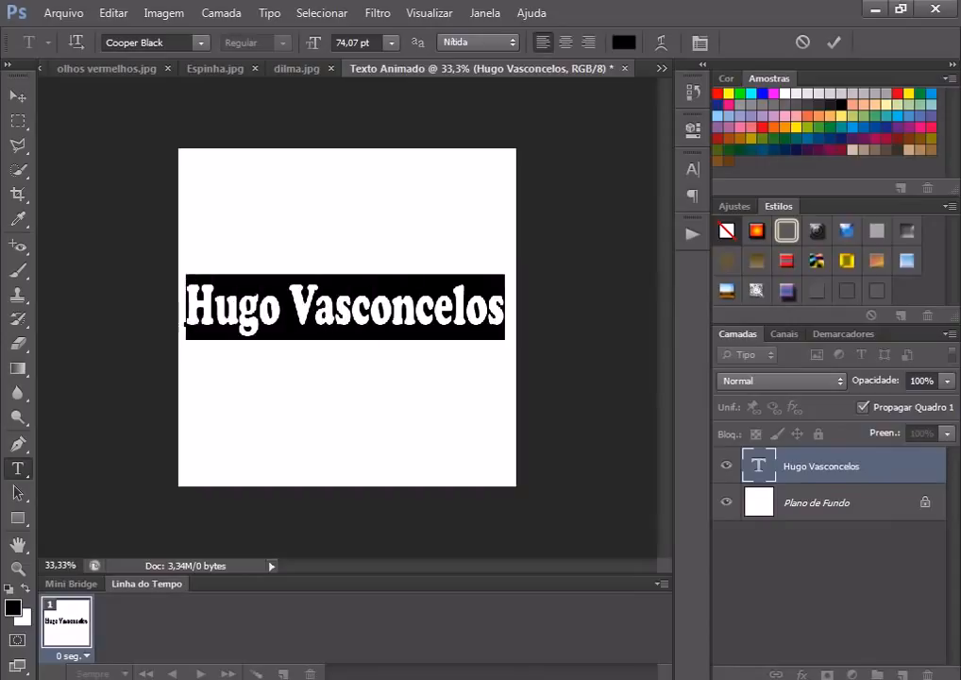
left_click(932, 94)
left_click(18, 97)
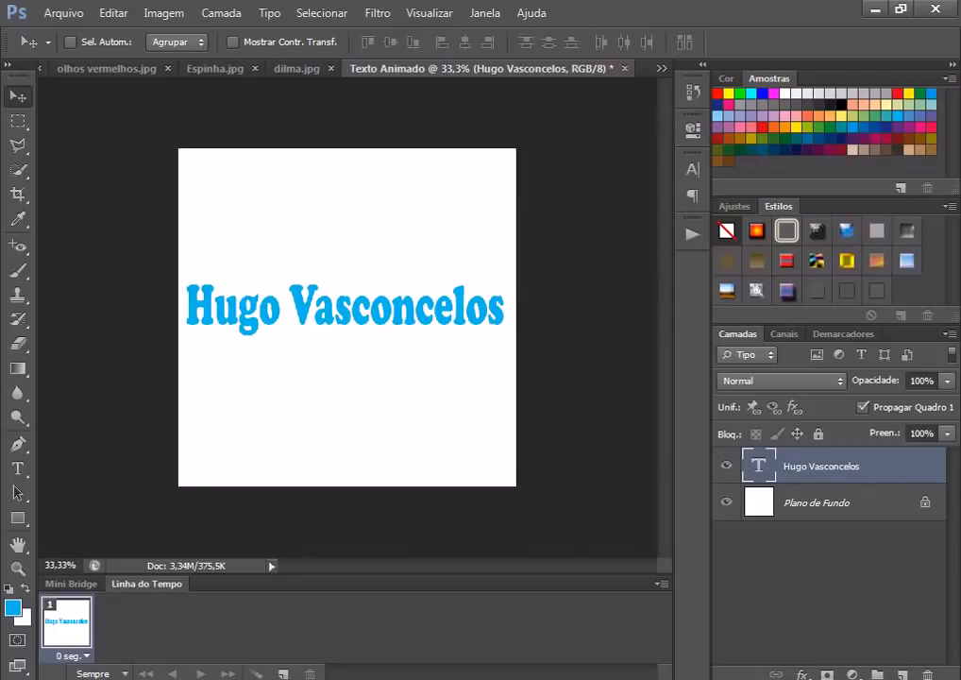
right_click(804, 465)
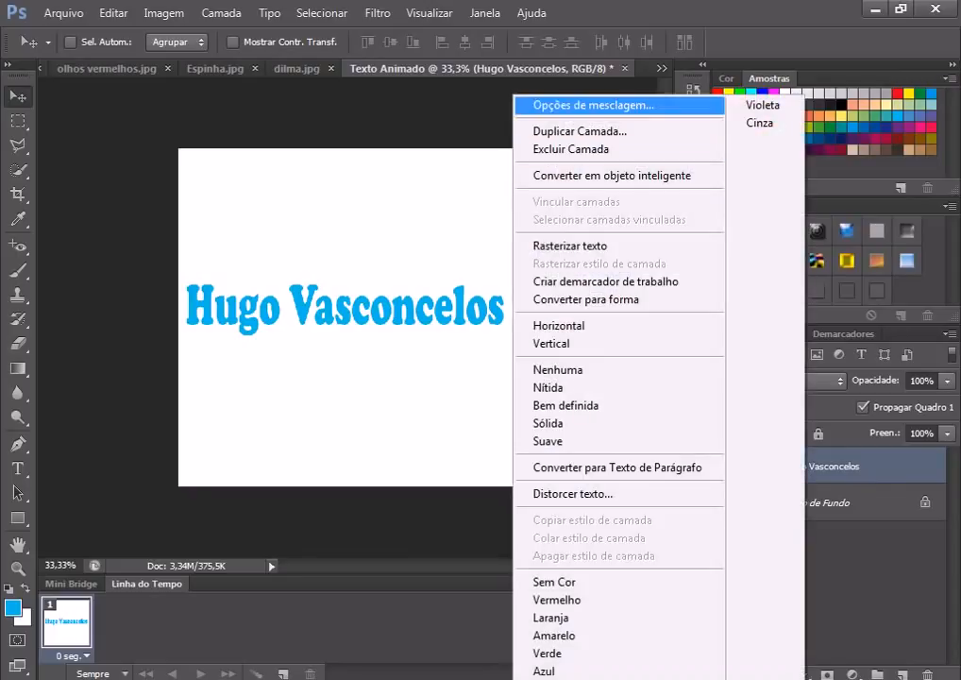
left_click(593, 104)
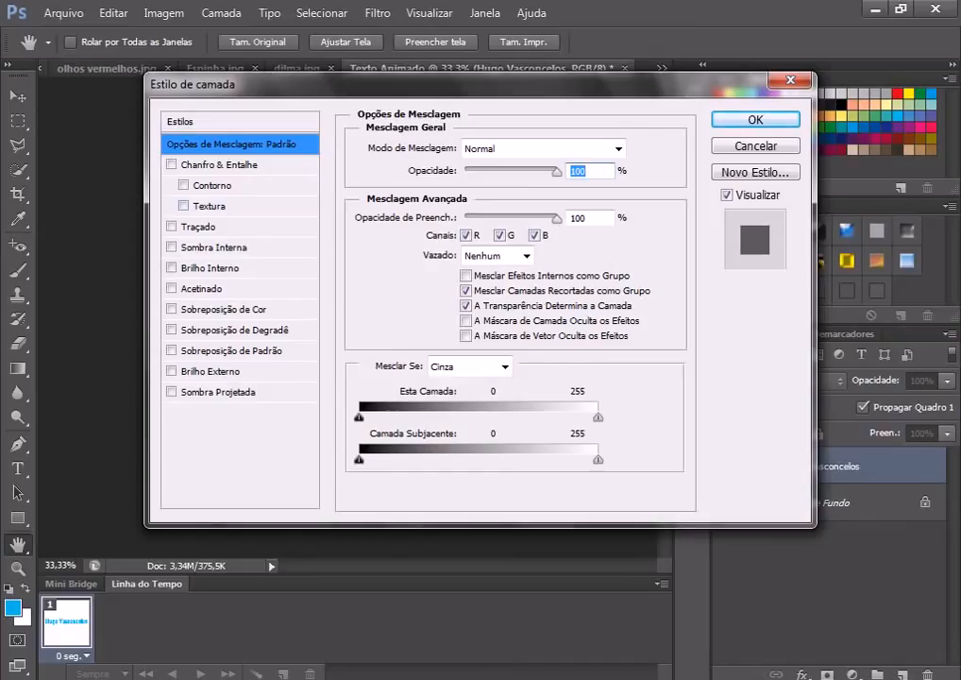
left_click_drag(208, 84, 330, 142)
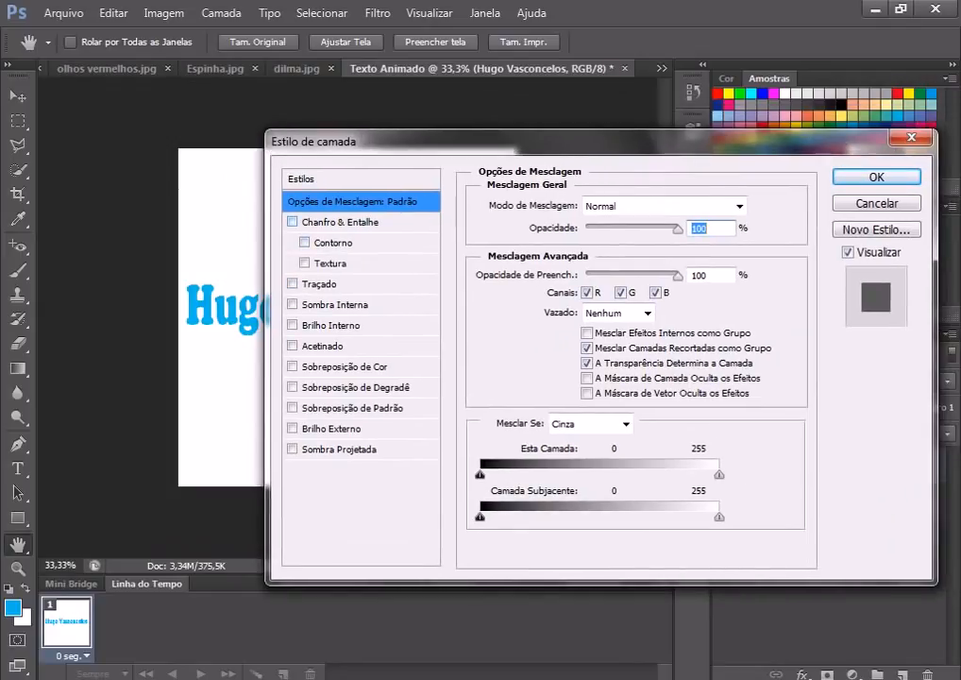
left_click(340, 222)
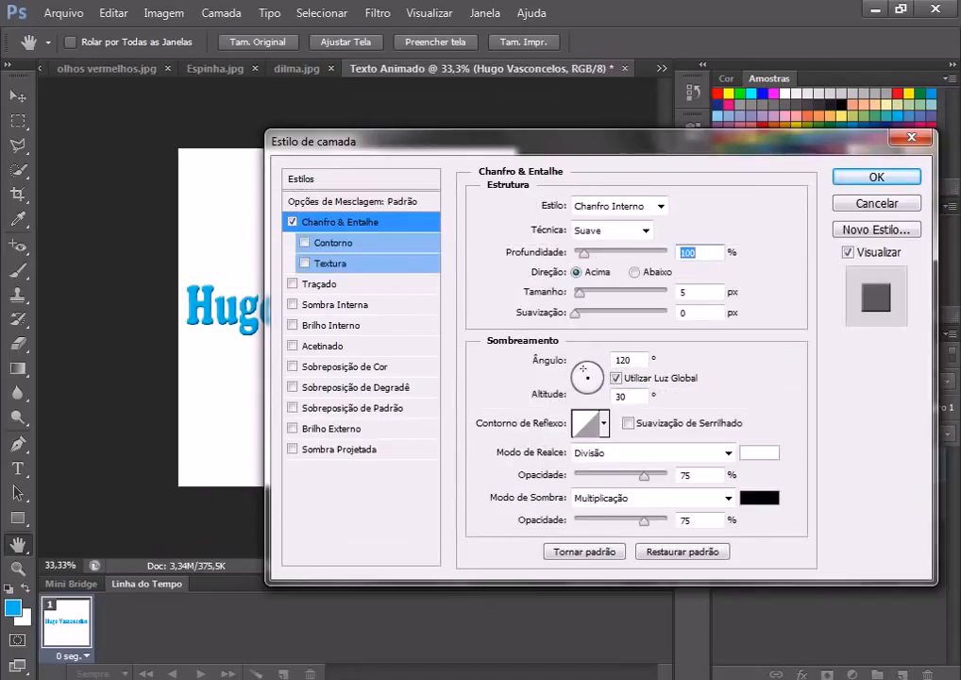
left_click_drag(396, 142, 437, 139)
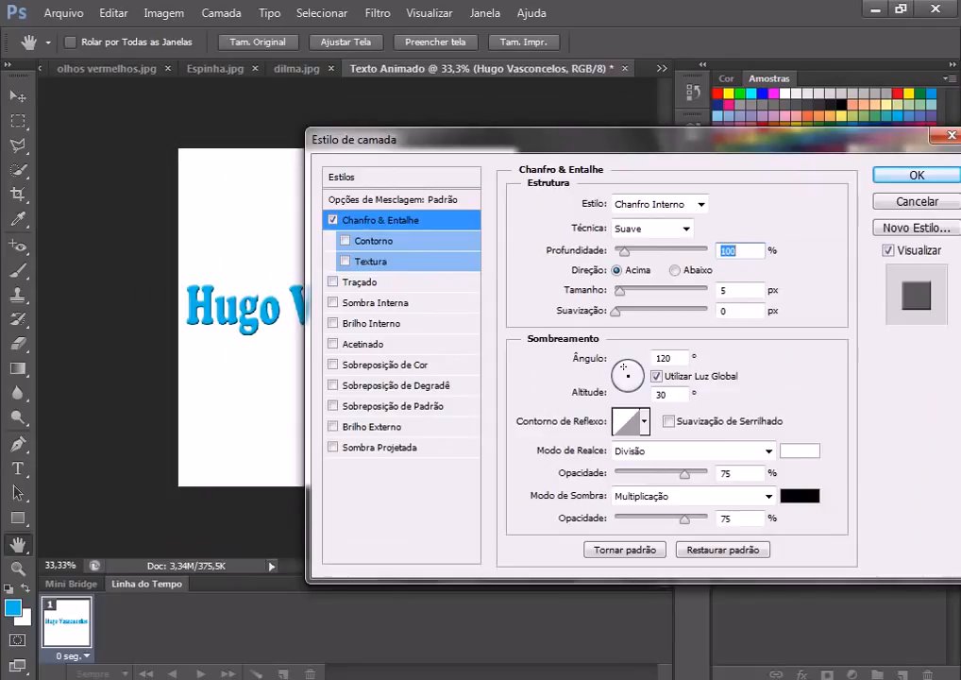
type("276")
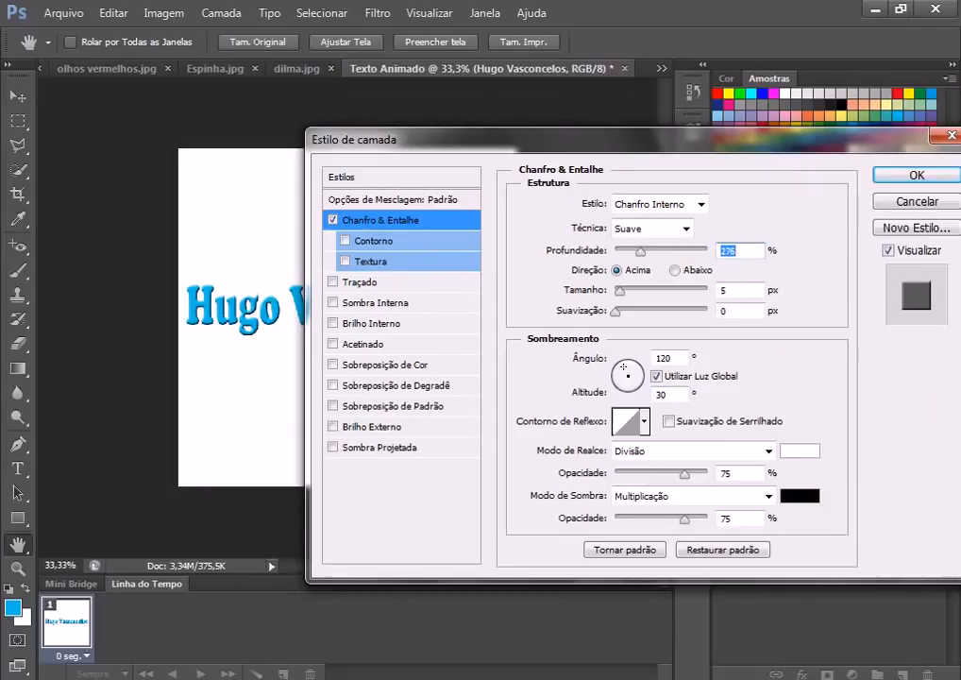
key("Tab")
key("Up")
key("Up")
key("Up")
key("Up")
key("Up")
key("Up")
key("Up")
key("Up")
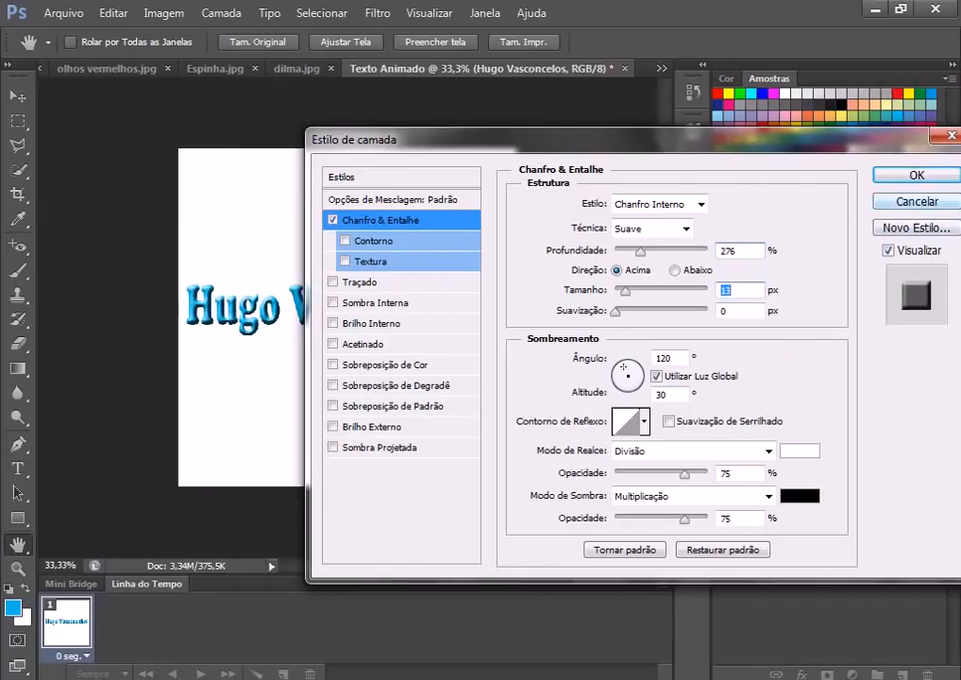
key("Escape")
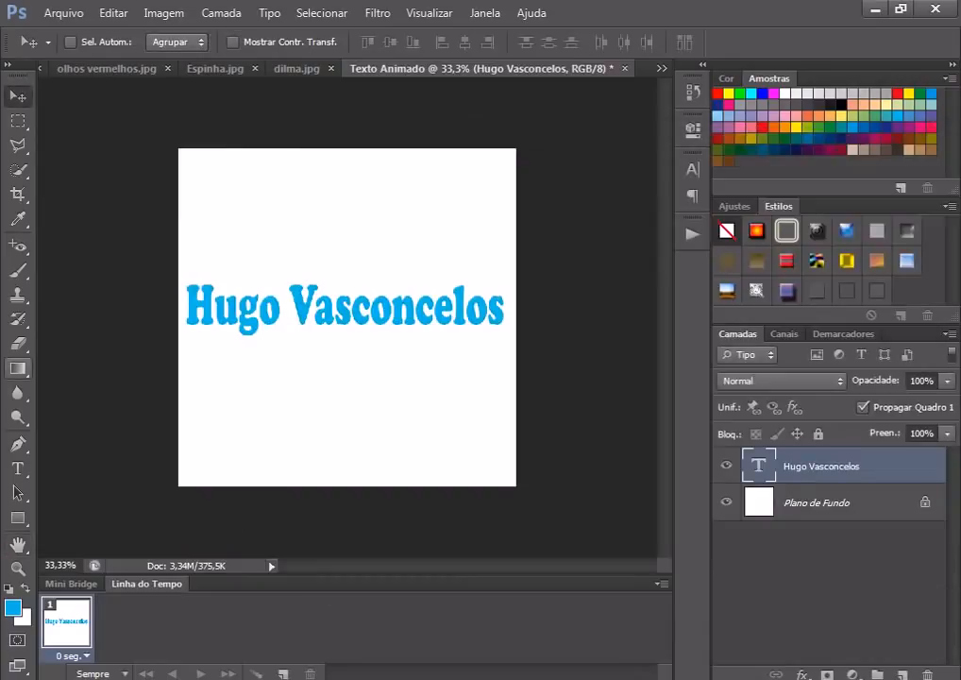
Step: Draw a rectangle below the text with the Rectangle tool and rasterize its layer
left_click(17, 368)
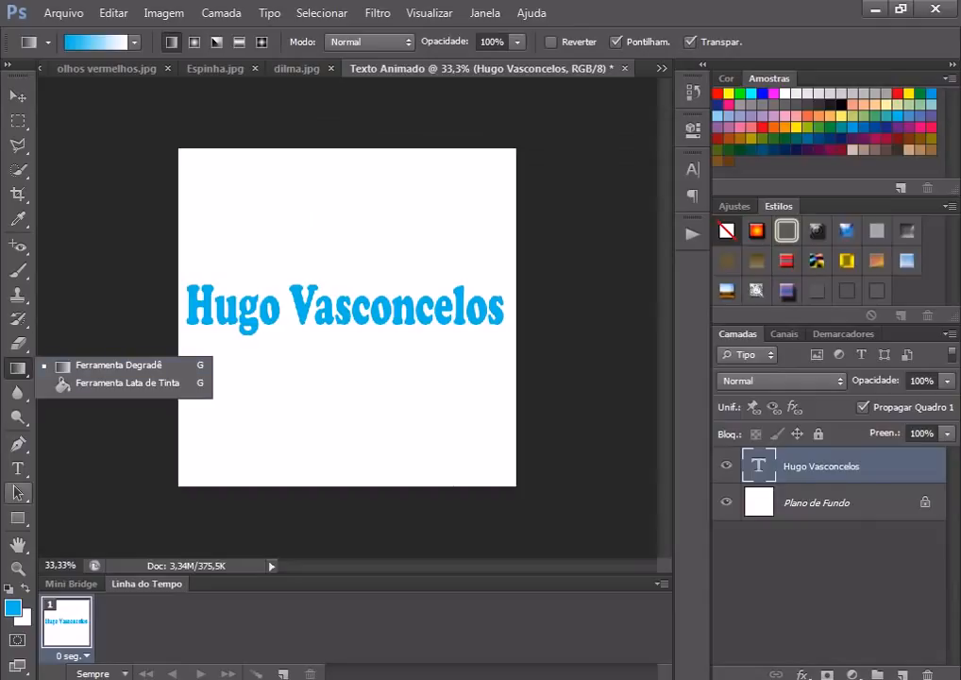
key("u")
left_click(17, 517)
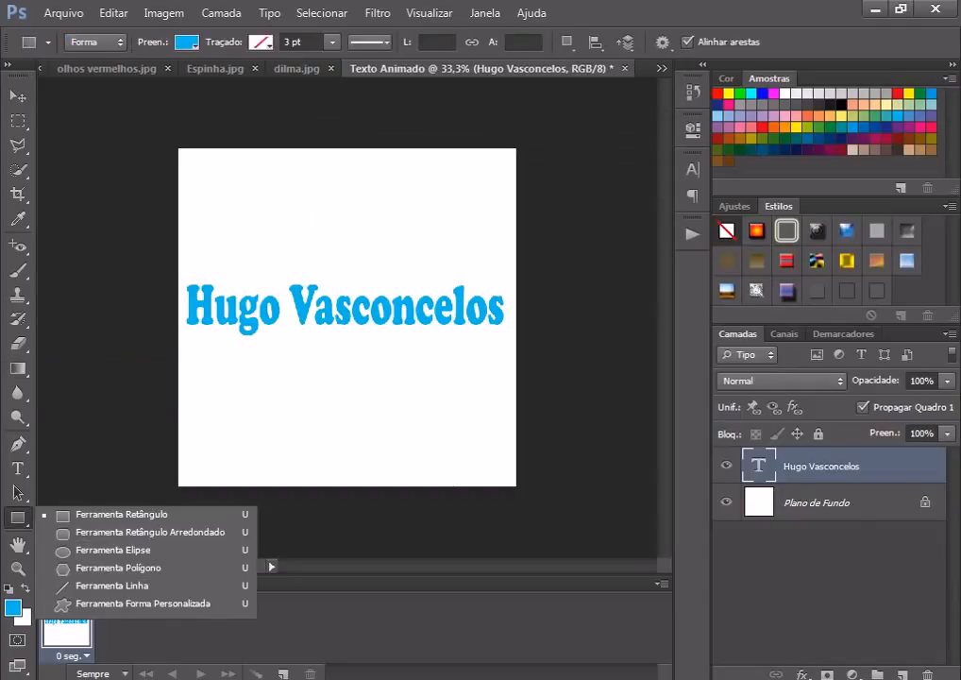
left_click(121, 514)
left_click_drag(258, 356, 323, 385)
right_click(803, 465)
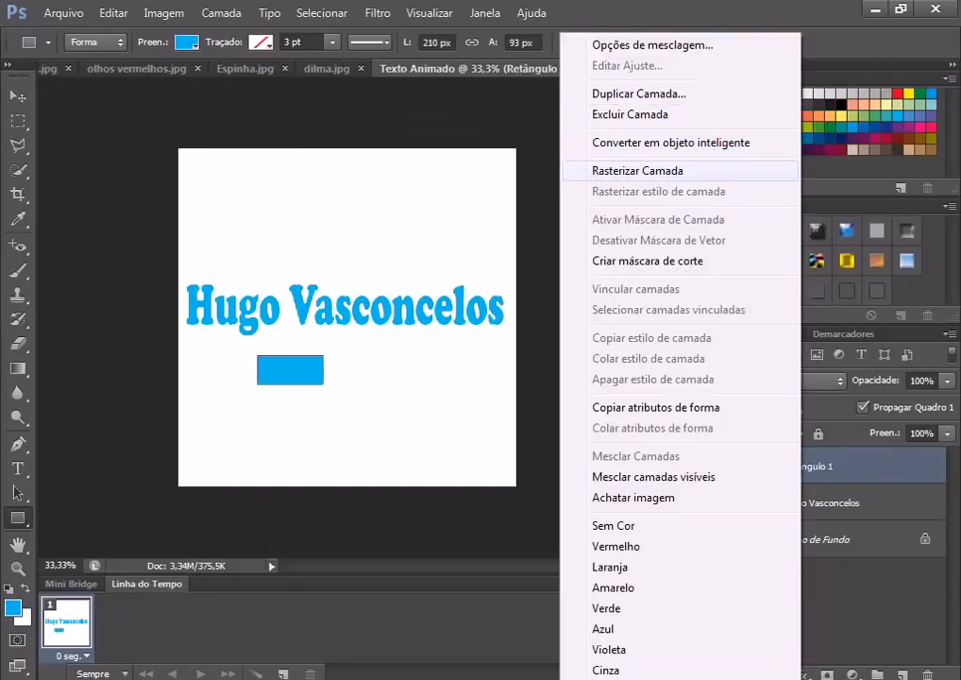
left_click(637, 170)
Step: Give the rectangle a Bevel & Emboss effect with size raised to 21 px
right_click(802, 466)
left_click(651, 45)
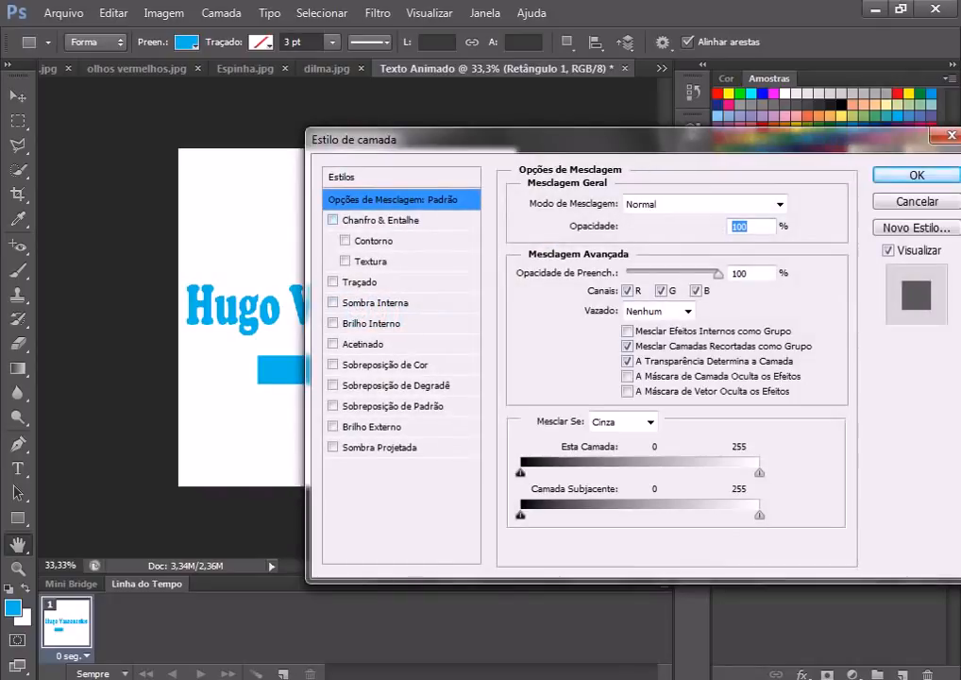
left_click(380, 220)
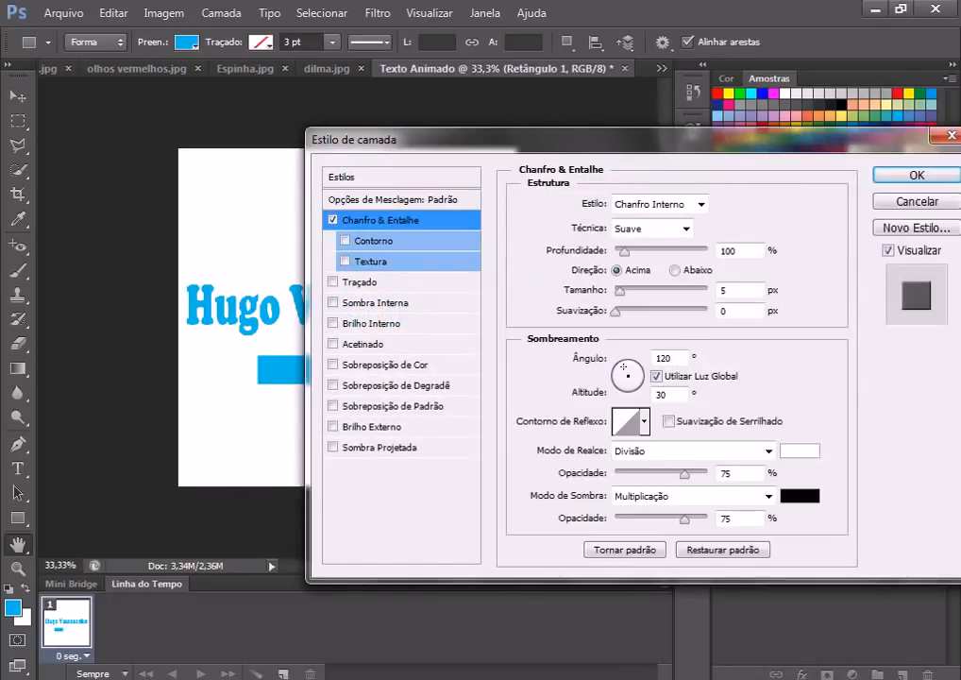
left_click_drag(397, 139, 461, 141)
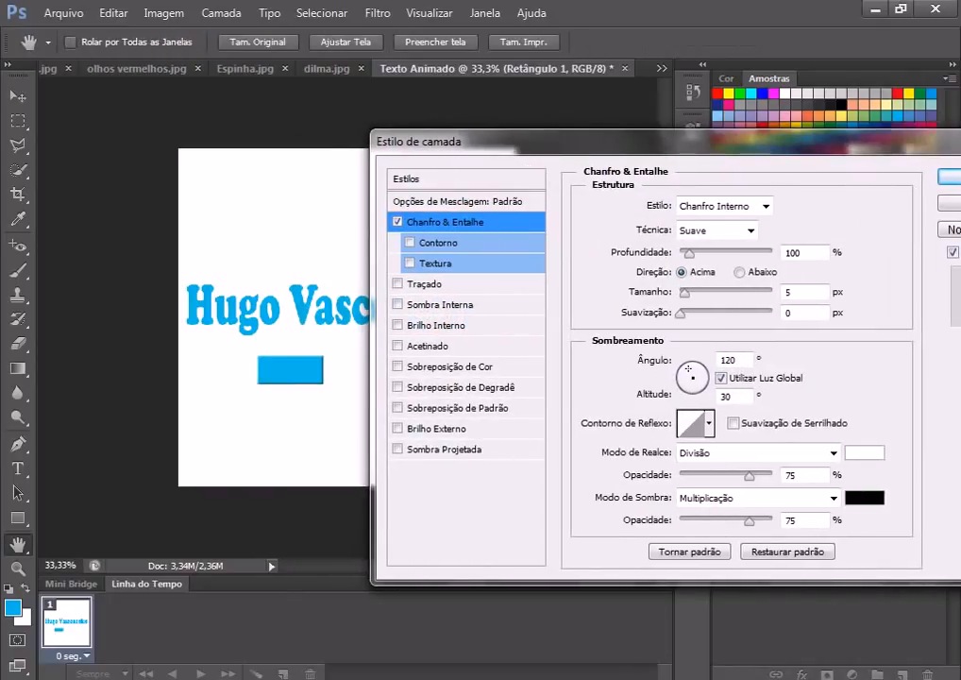
left_click_drag(685, 292, 701, 252)
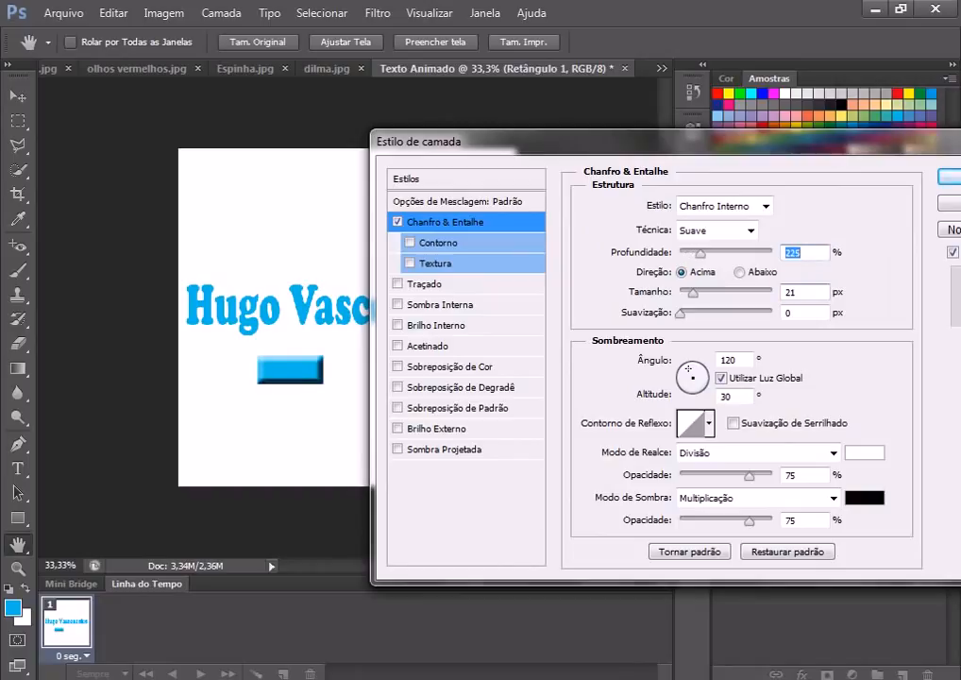
key("Return")
key("ctrl+plus")
key("ctrl+plus")
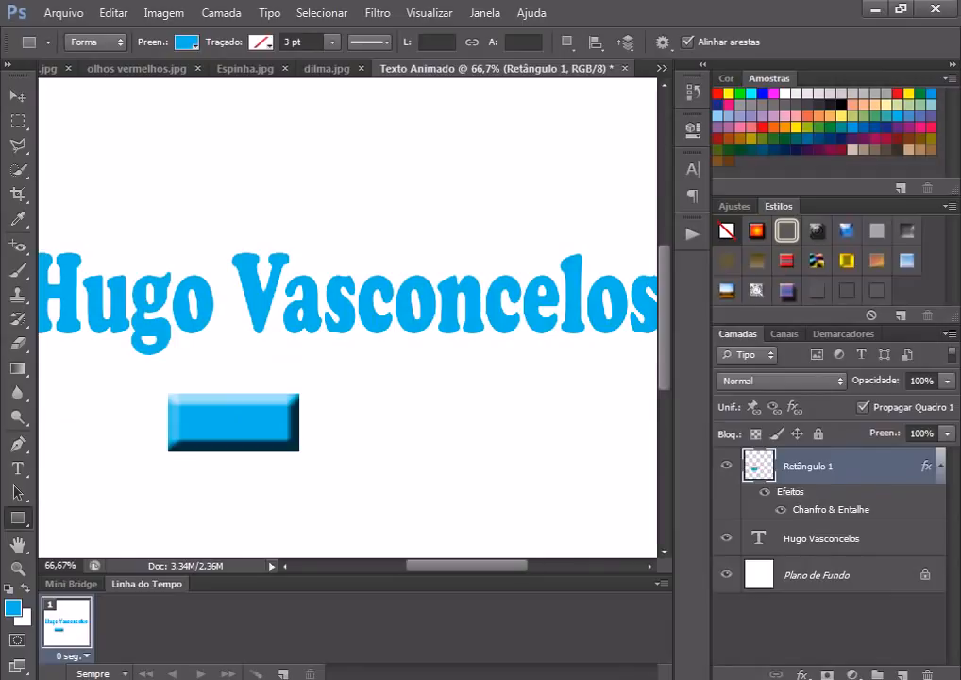
Step: Delete the Retângulo 1 layer and open Blending Options for the text layer
right_click(802, 465)
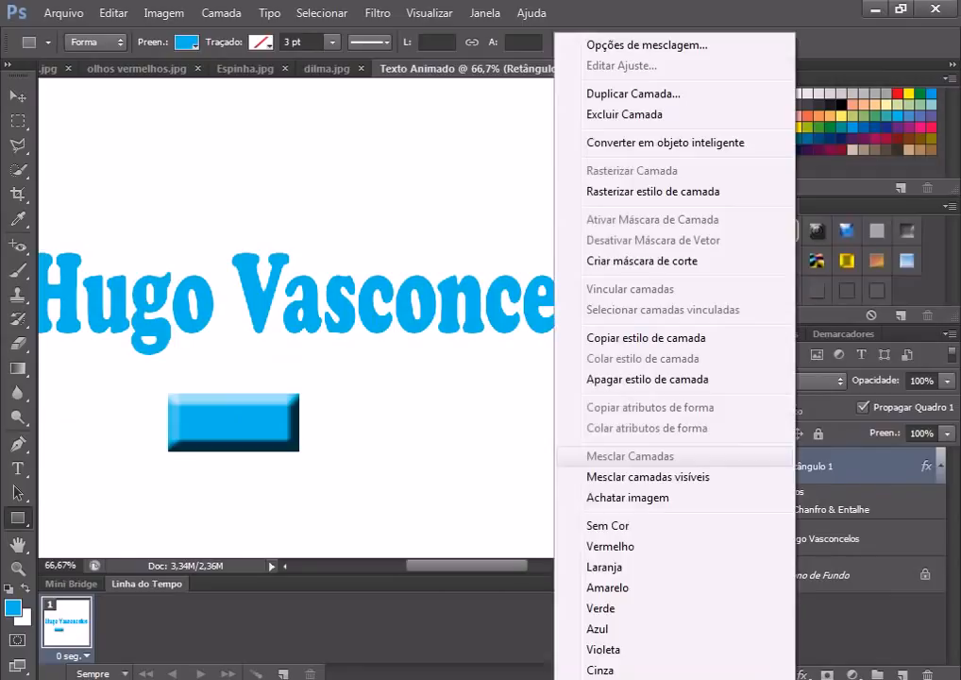
left_click(586, 91)
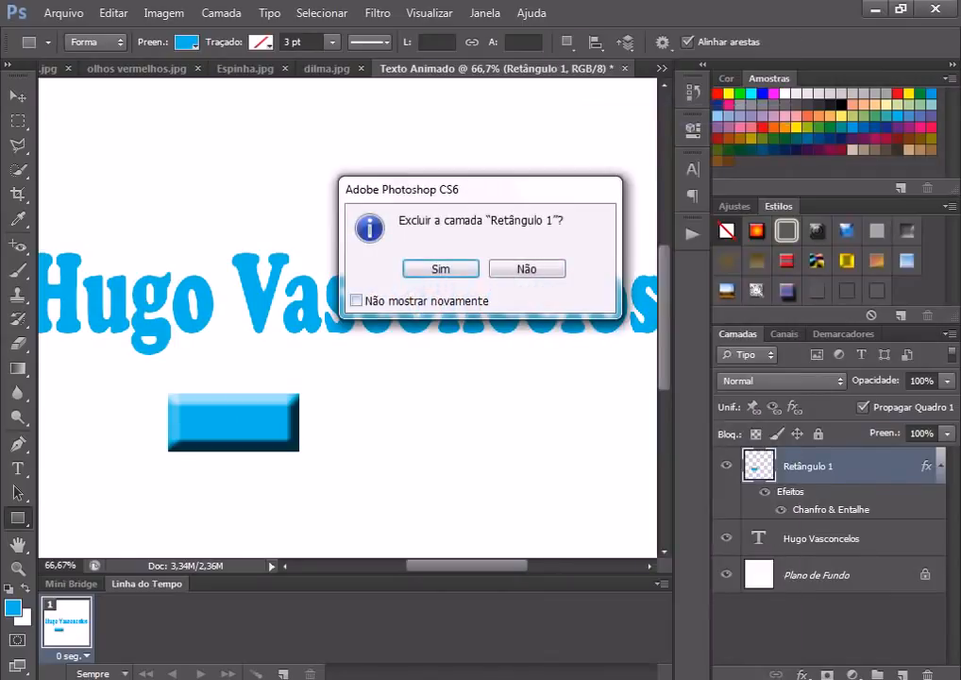
key("Return")
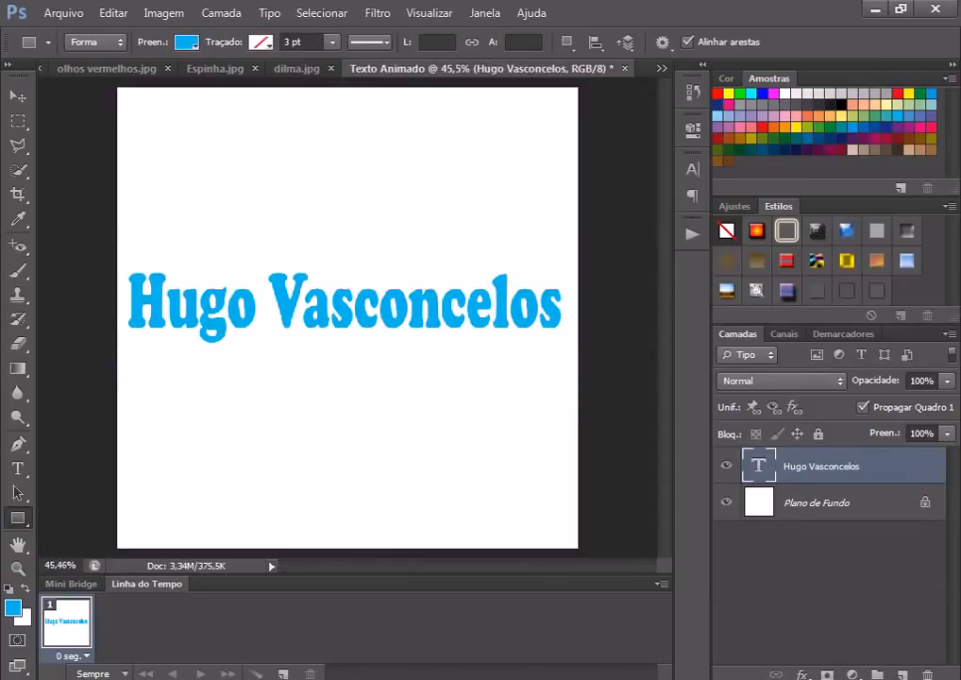
right_click(801, 466)
left_click(548, 101)
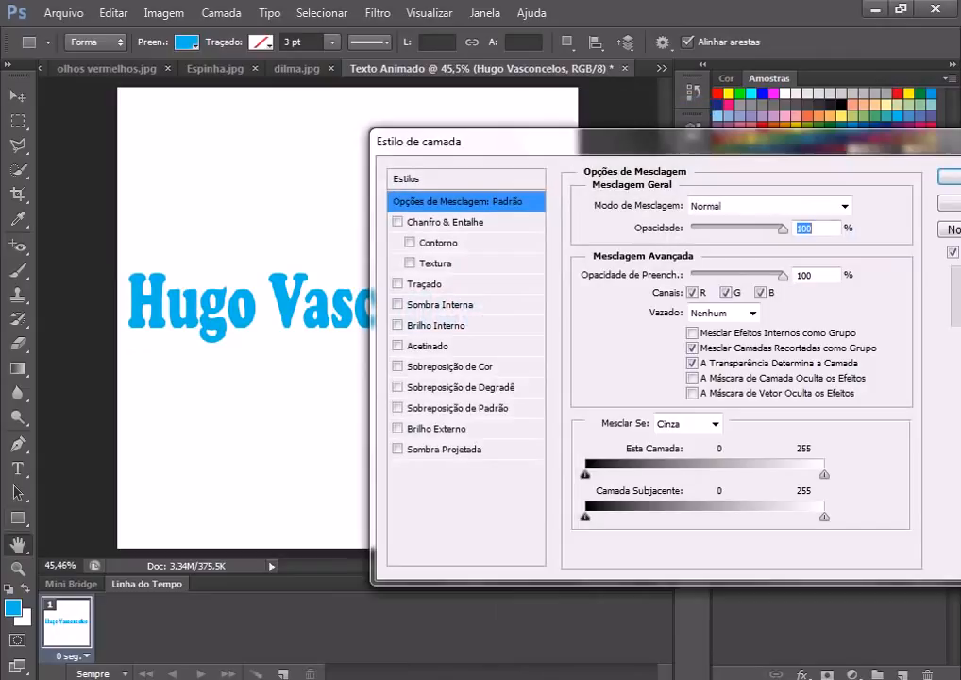
Step: Enable Bevel & Emboss with Contour on the text, trying the grey Texture pattern then disabling it
left_click(444, 222)
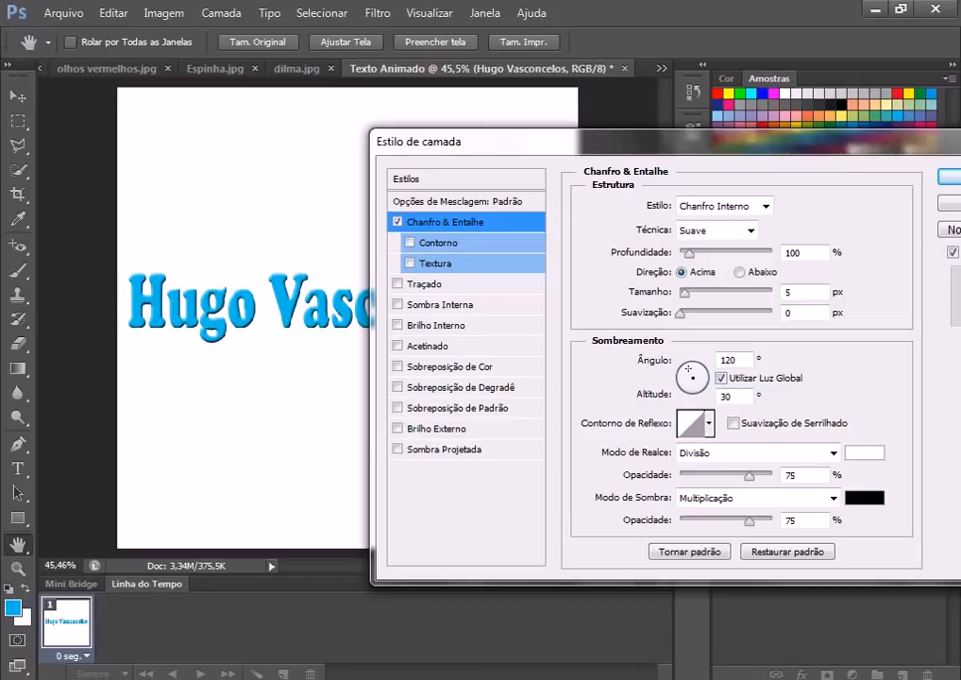
left_click(408, 243)
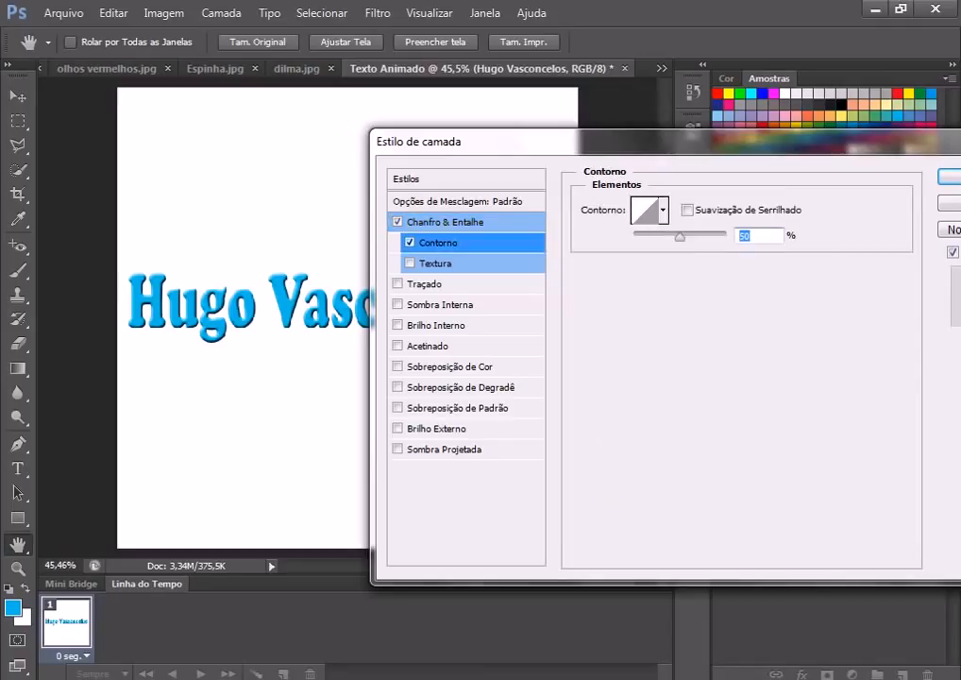
left_click(663, 210)
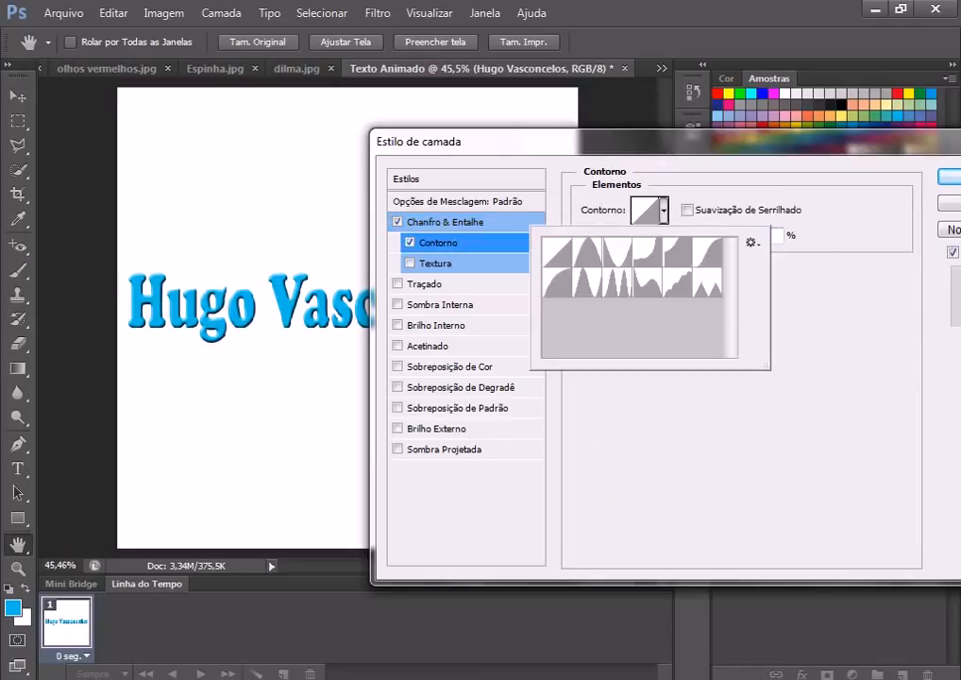
left_click(410, 263)
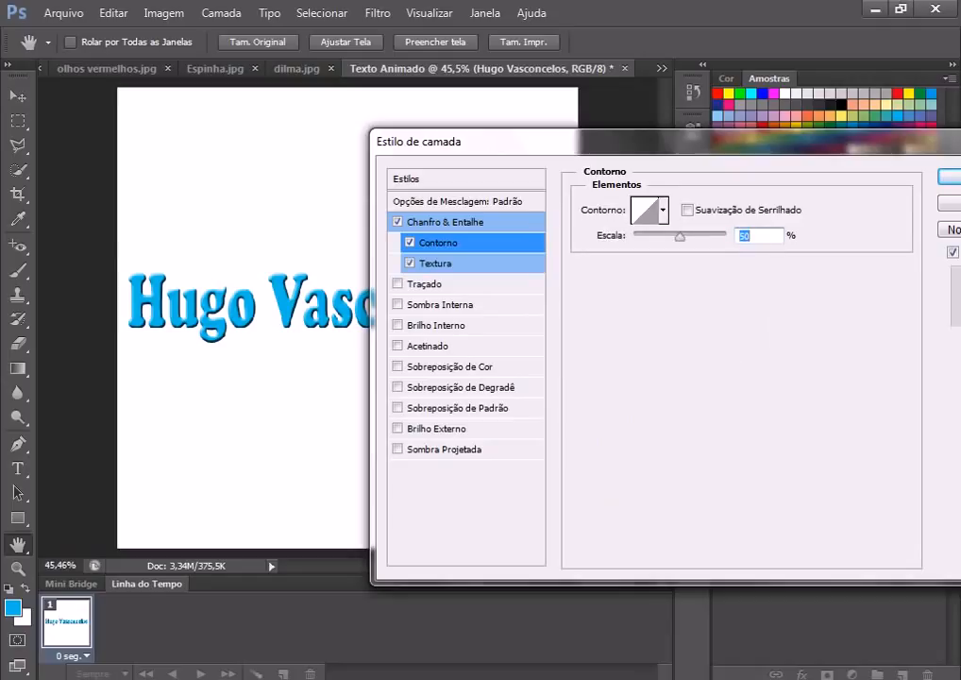
left_click(435, 264)
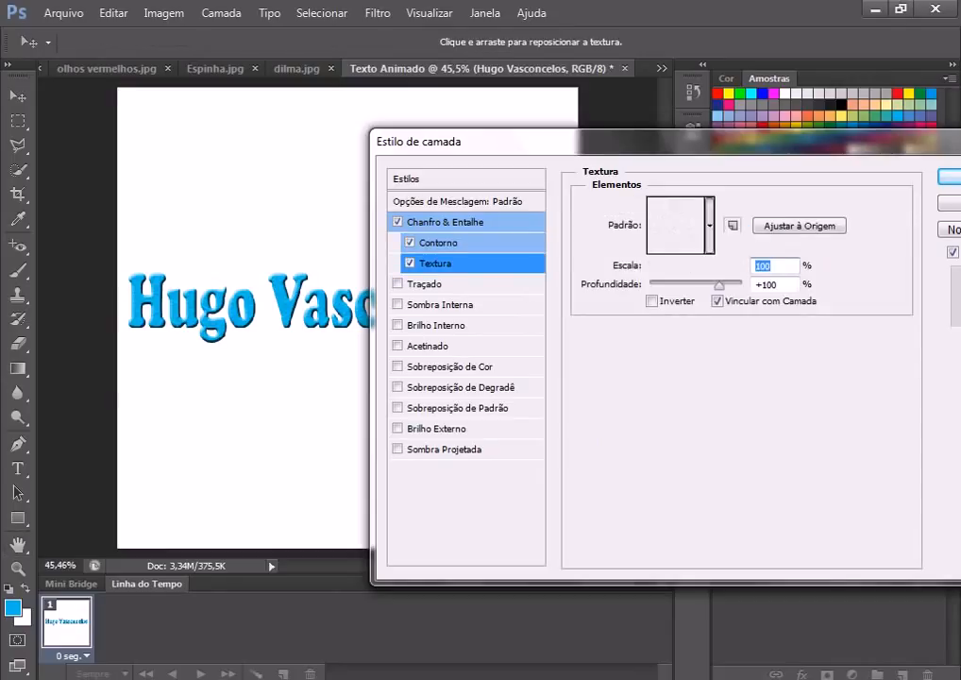
left_click(709, 224)
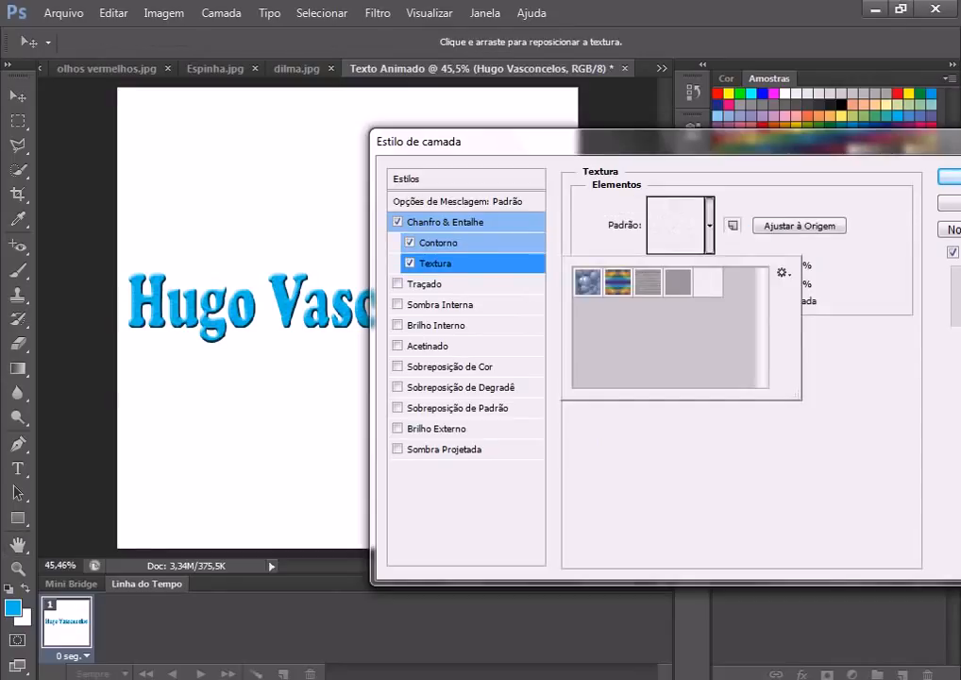
left_click(677, 281)
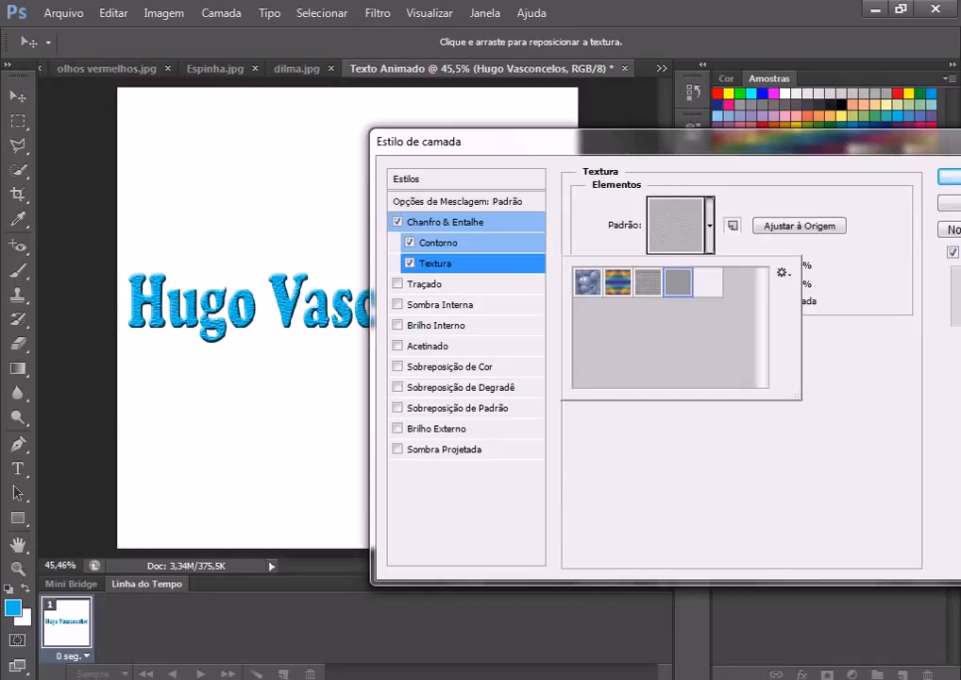
left_click(409, 262)
left_click(409, 263)
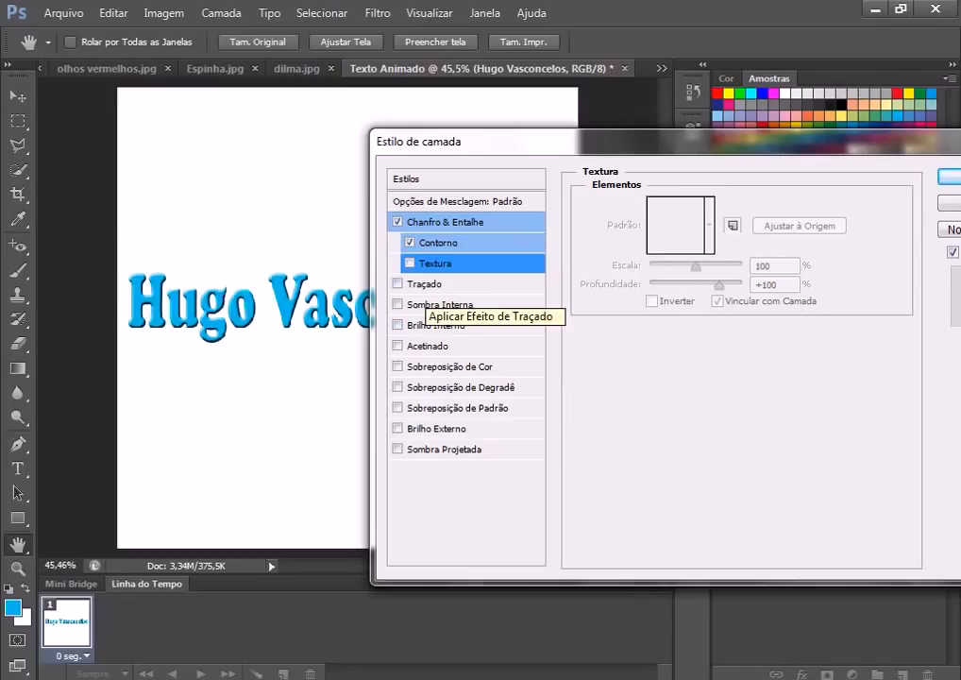
Step: Enable Stroke on the text and set its colour to dark teal 154f4a
left_click(397, 283)
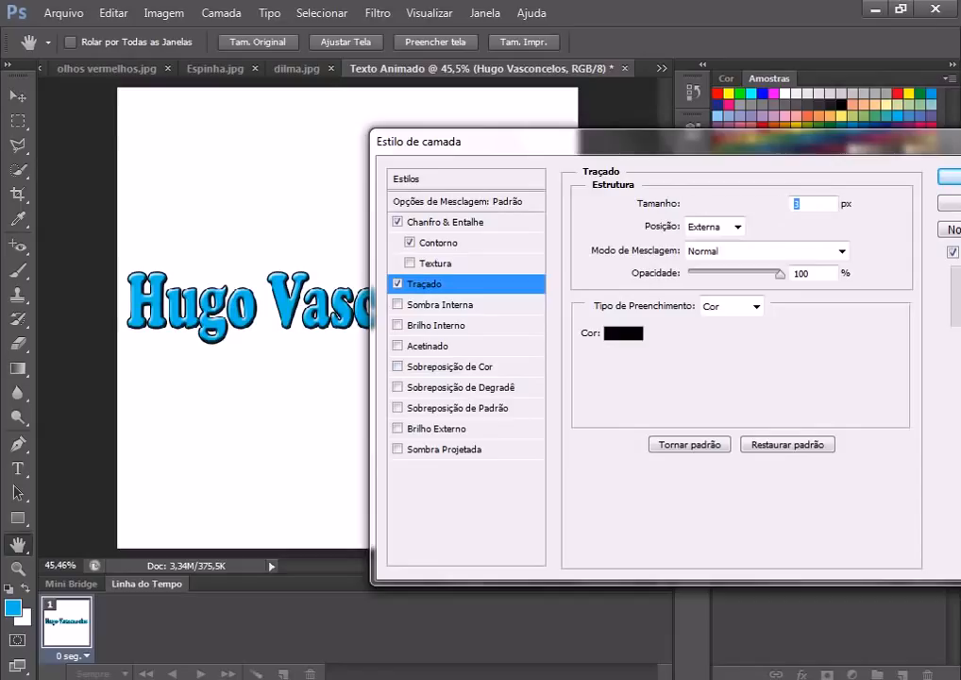
left_click(623, 332)
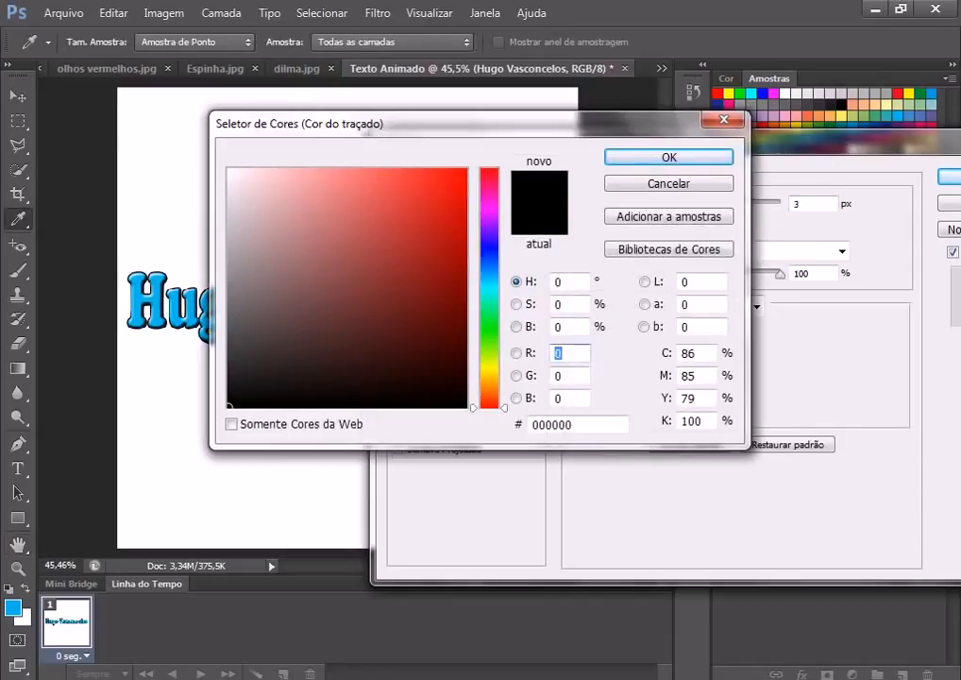
left_click(489, 291)
left_click_drag(432, 336, 402, 333)
left_click(556, 353)
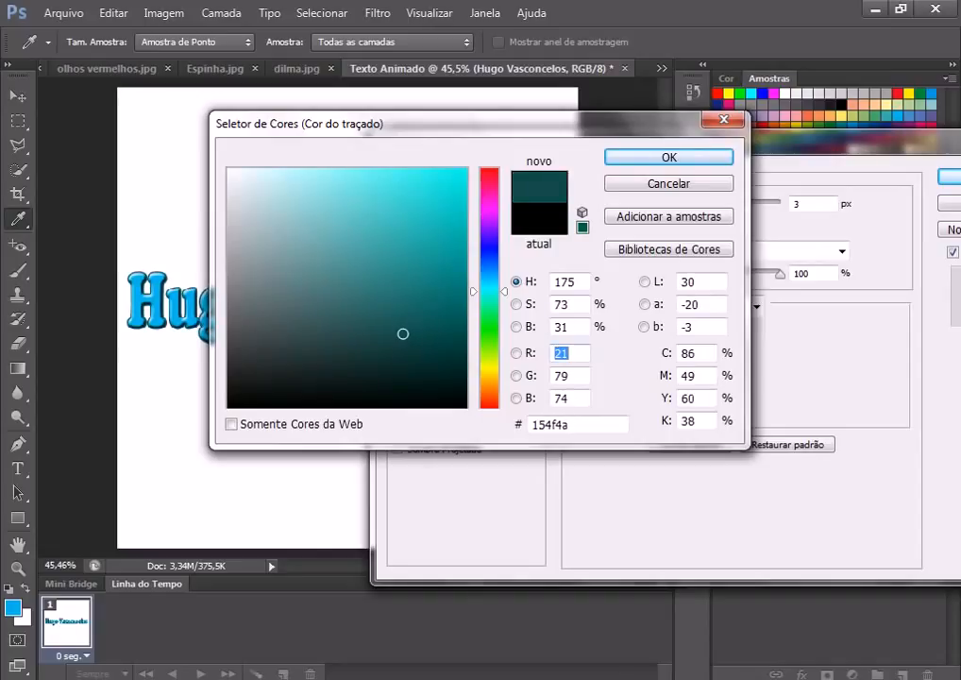
key("Return")
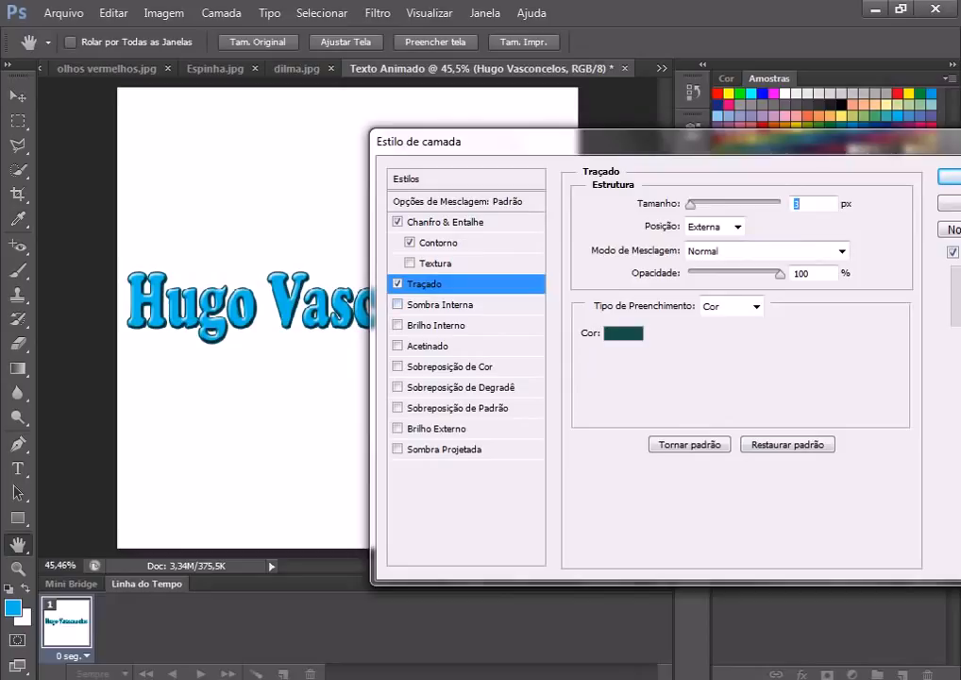
Step: Keep a solid colour fill for the stroke and set its size to 2 px
left_click(756, 306)
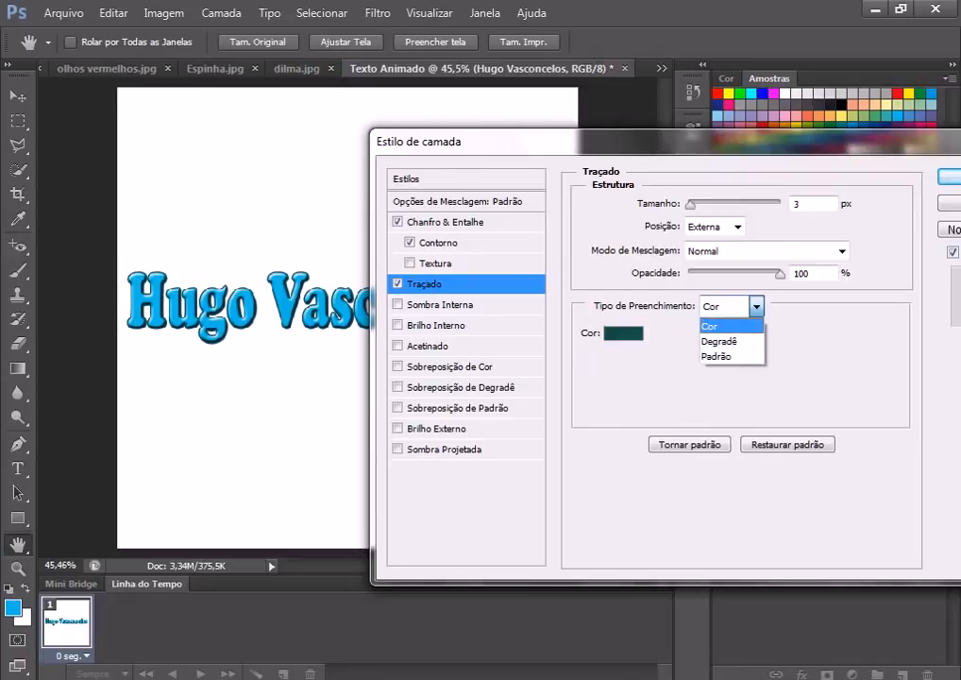
key("Return")
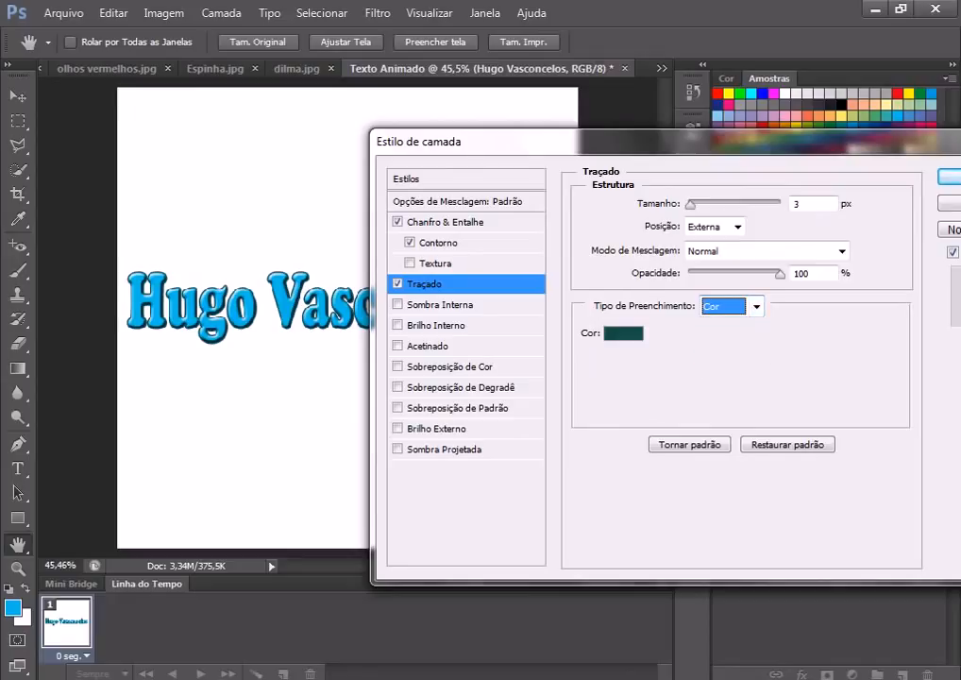
left_click(812, 203)
key("shift+Up")
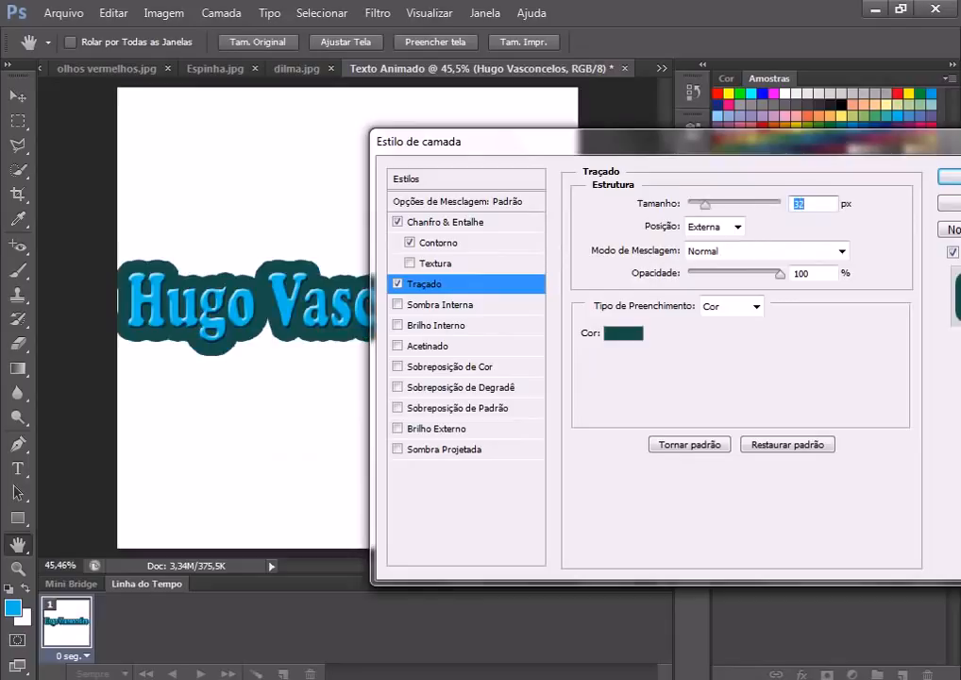
key("shift+Down")
key("Down")
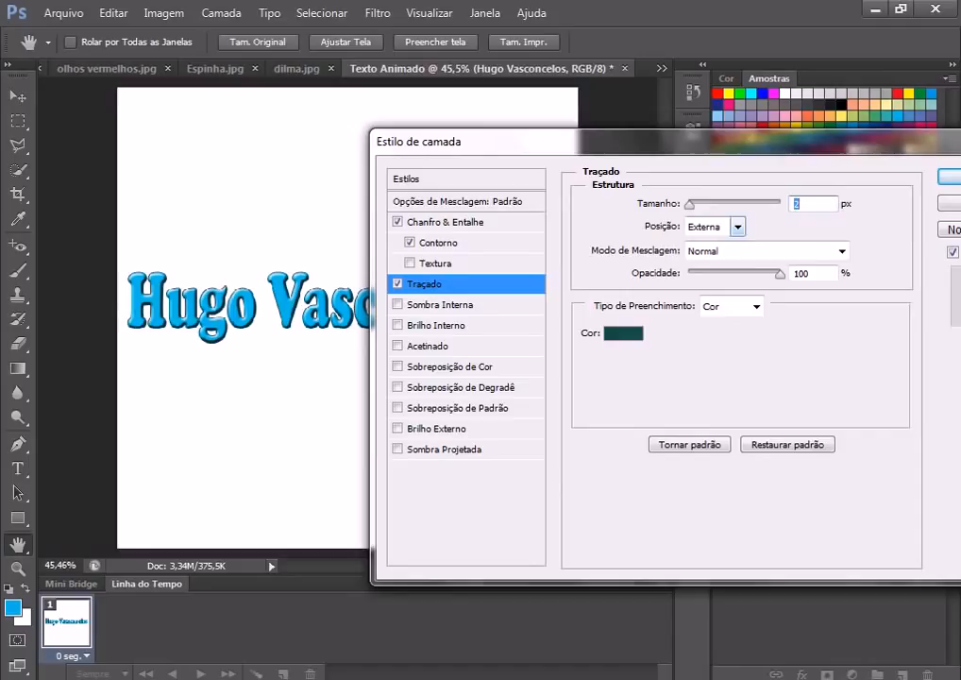
Step: Set the stroke position to Outside after trying Inside and Center
left_click(738, 226)
key("Down")
key("Return")
key("alt+Down")
key("Down")
key("Return")
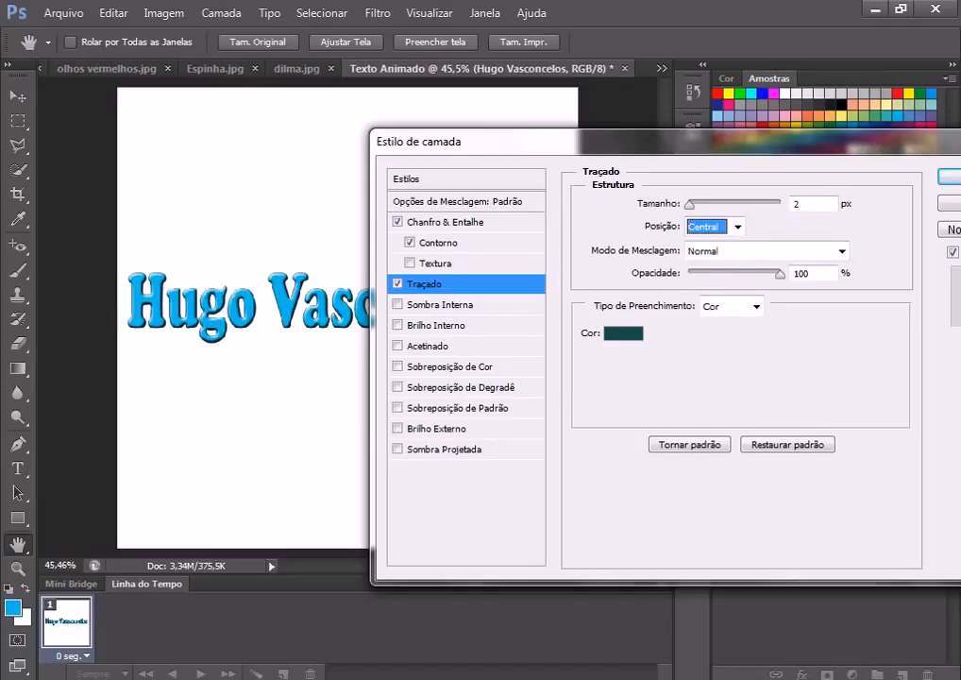
key("alt+Down")
key("Up")
key("Up")
key("Return")
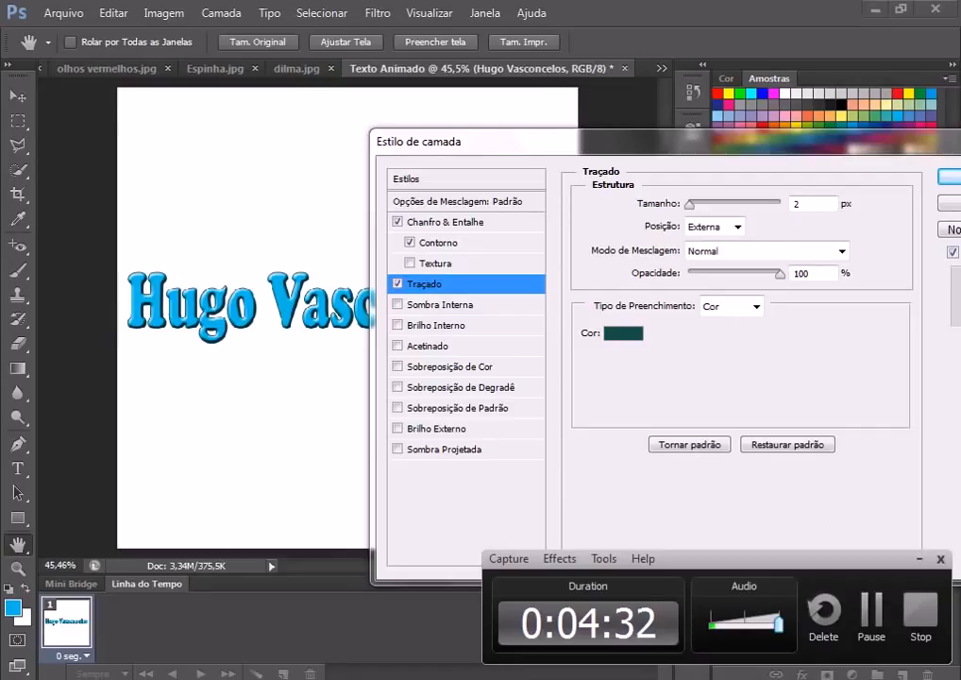
key("shift+Tab")
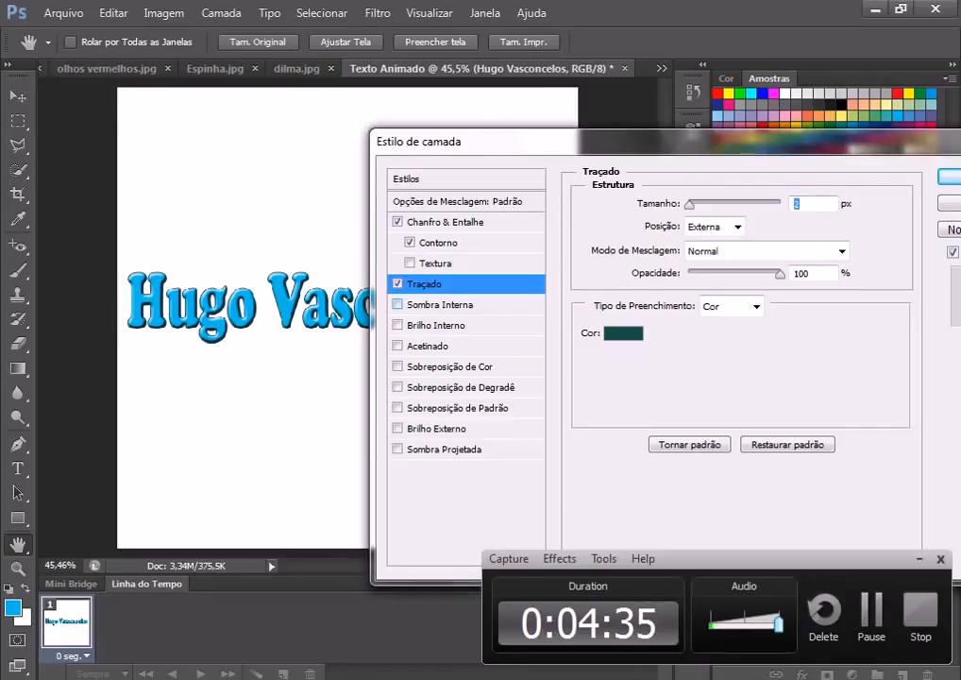
Step: Give the text an Inner Shadow with 9 px distance and 29 px size, then enable Drop Shadow
left_click(440, 304)
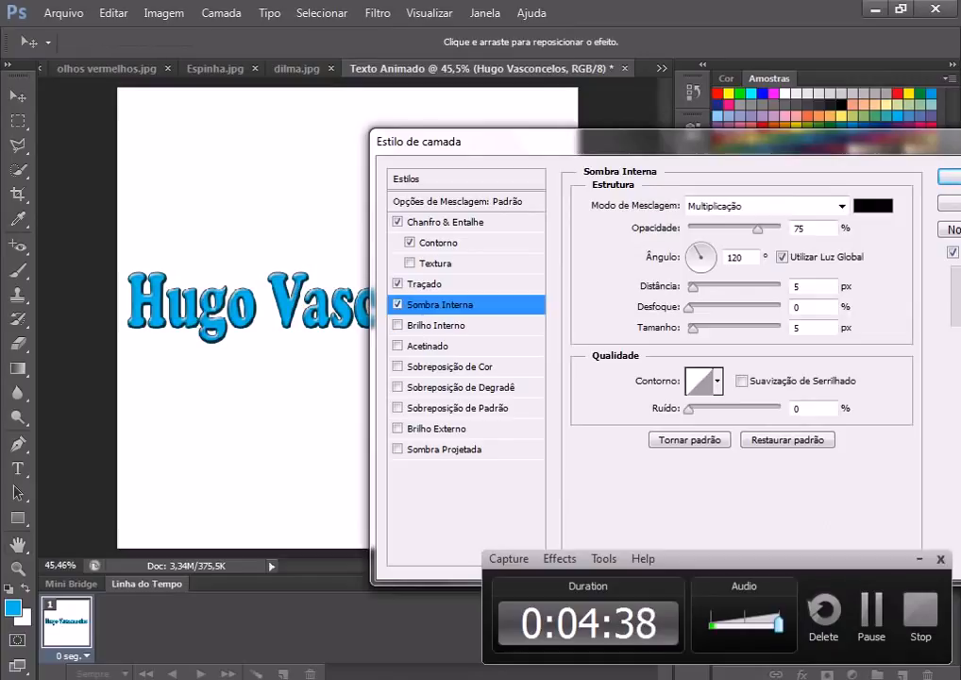
left_click(757, 230)
left_click_drag(693, 287, 708, 287)
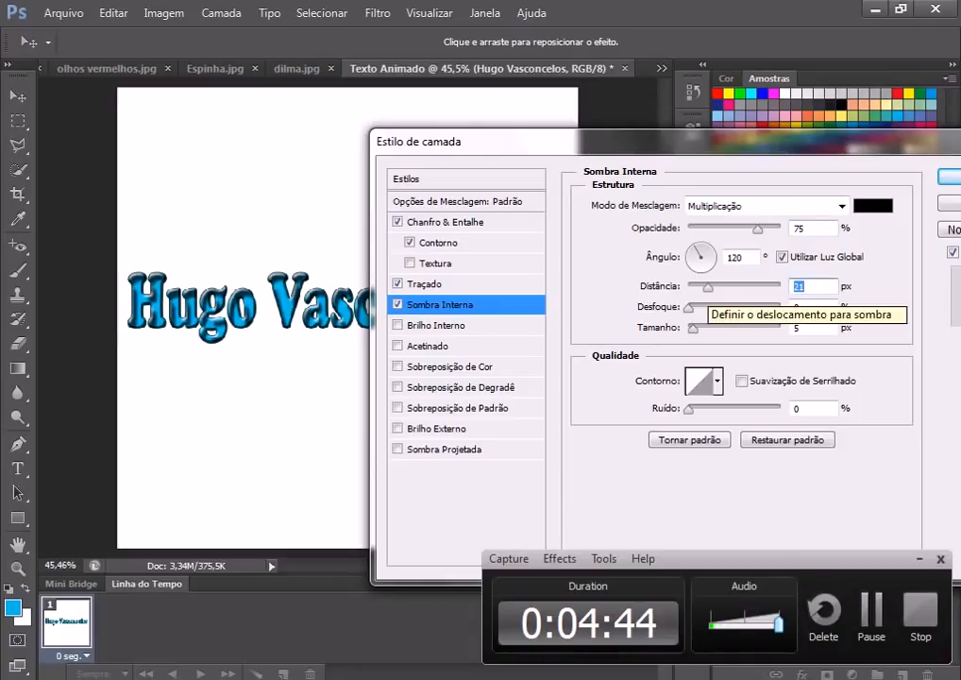
left_click_drag(708, 287, 704, 328)
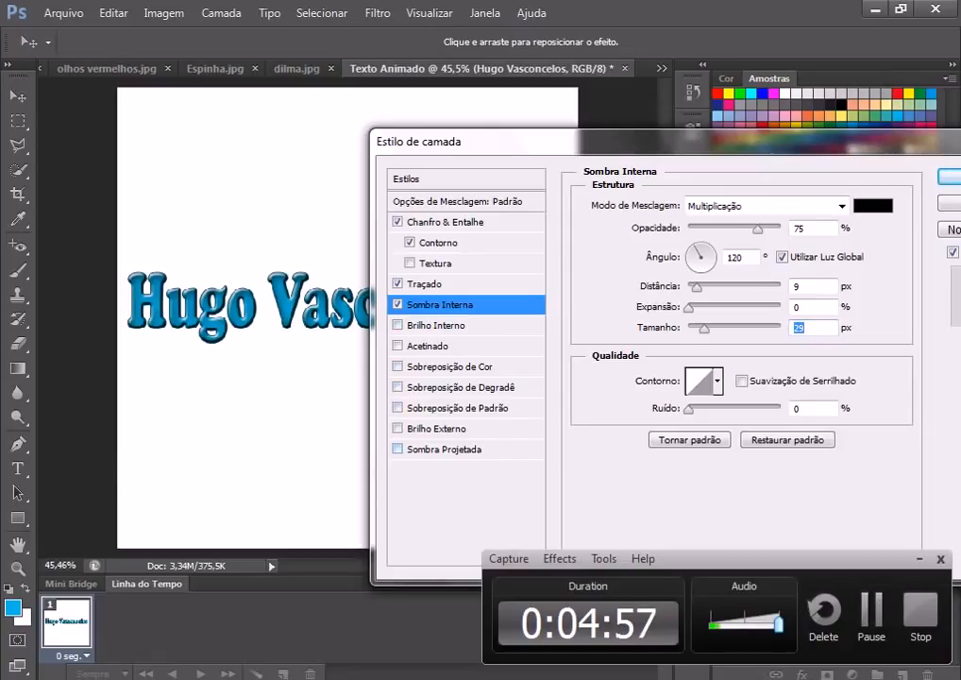
left_click(443, 448)
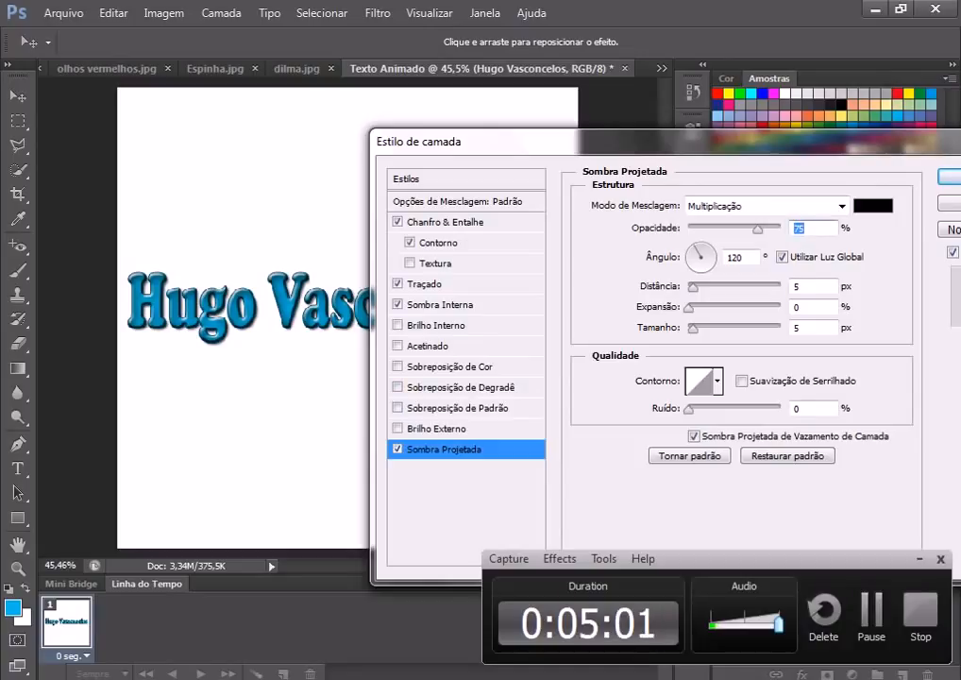
Step: Adjust the drop shadow: distance 20 px, opacity 39%, size 8 px
left_click_drag(693, 286, 698, 286)
key("Down")
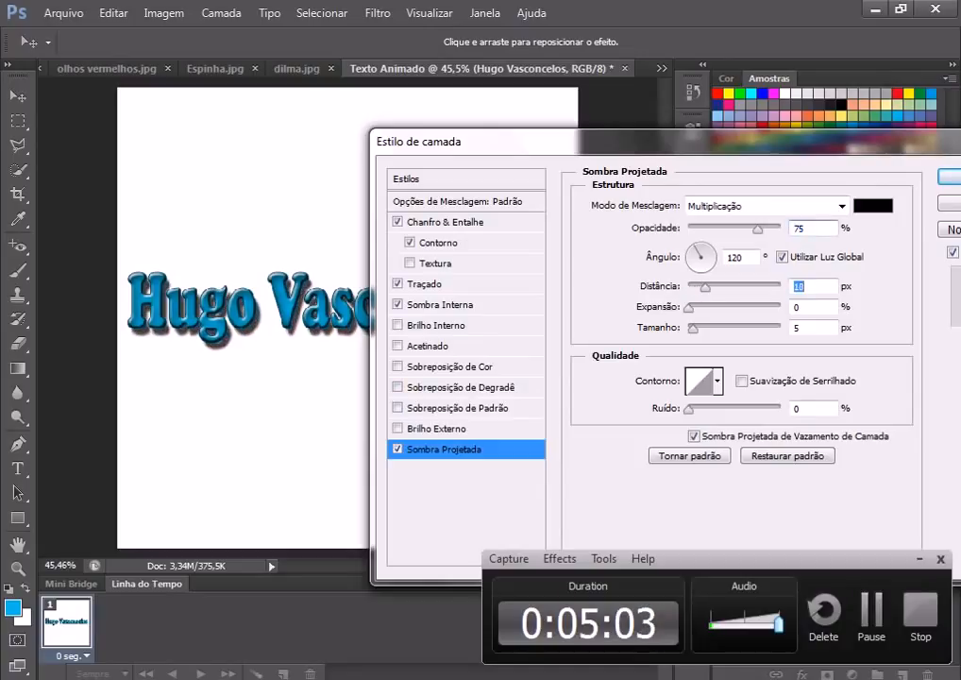
key("Up")
key("Up")
key("Up")
key("Up")
key("Up")
key("Up")
key("Up")
key("Up")
key("Up")
key("Up")
key("Up")
key("Up")
key("Up")
key("Up")
key("Up")
key("Up")
key("Up")
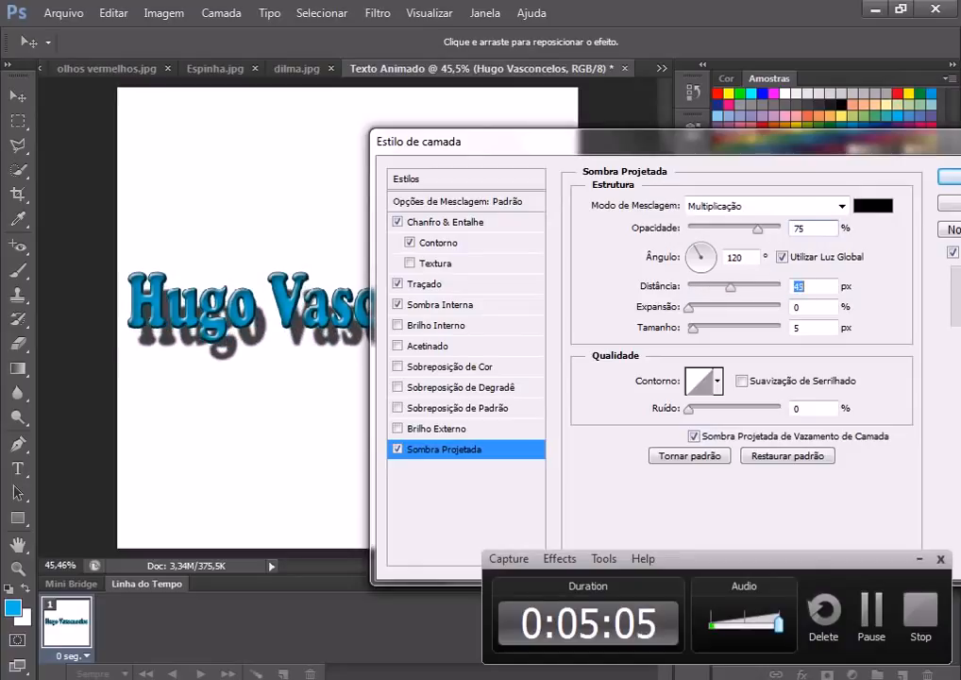
key("Down")
key("Down")
key("Down")
key("Down")
key("Down")
key("Down")
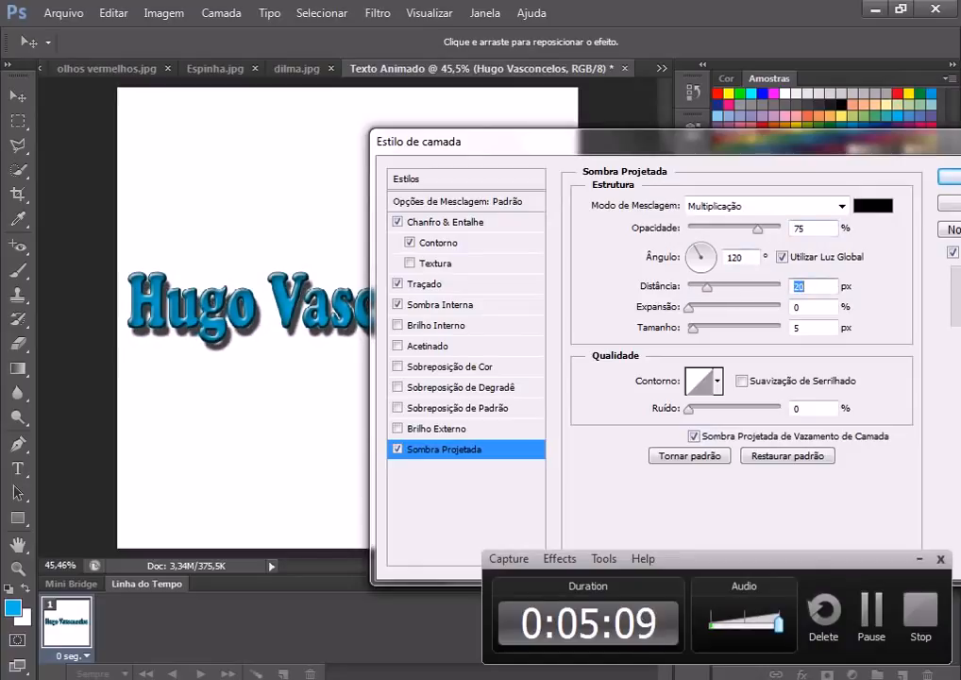
left_click_drag(757, 228, 729, 229)
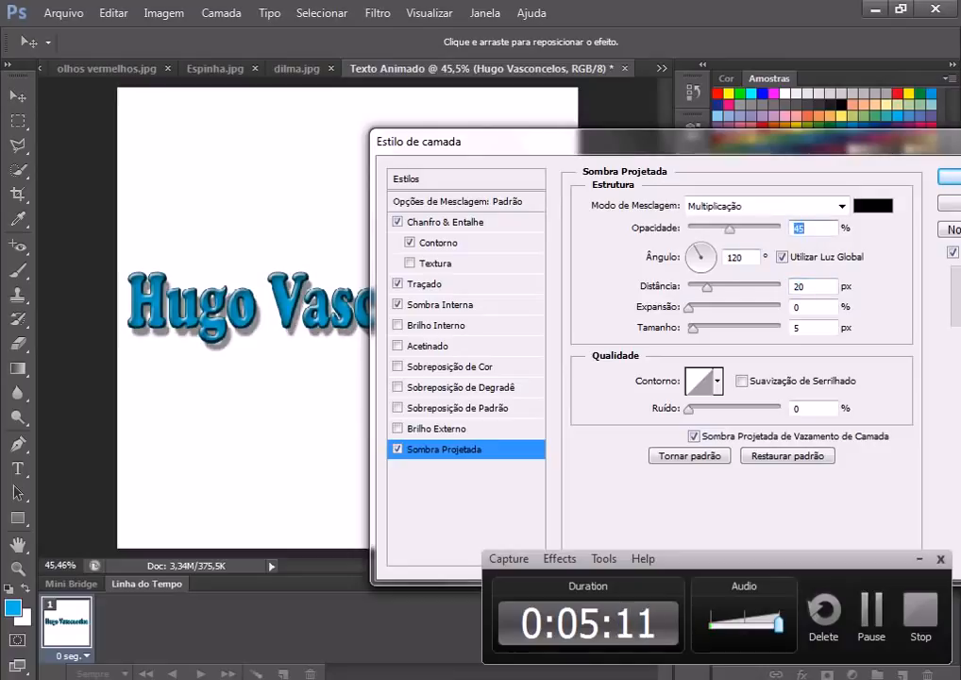
key("Down")
key("Down")
key("Down")
key("Down")
key("Down")
key("Down")
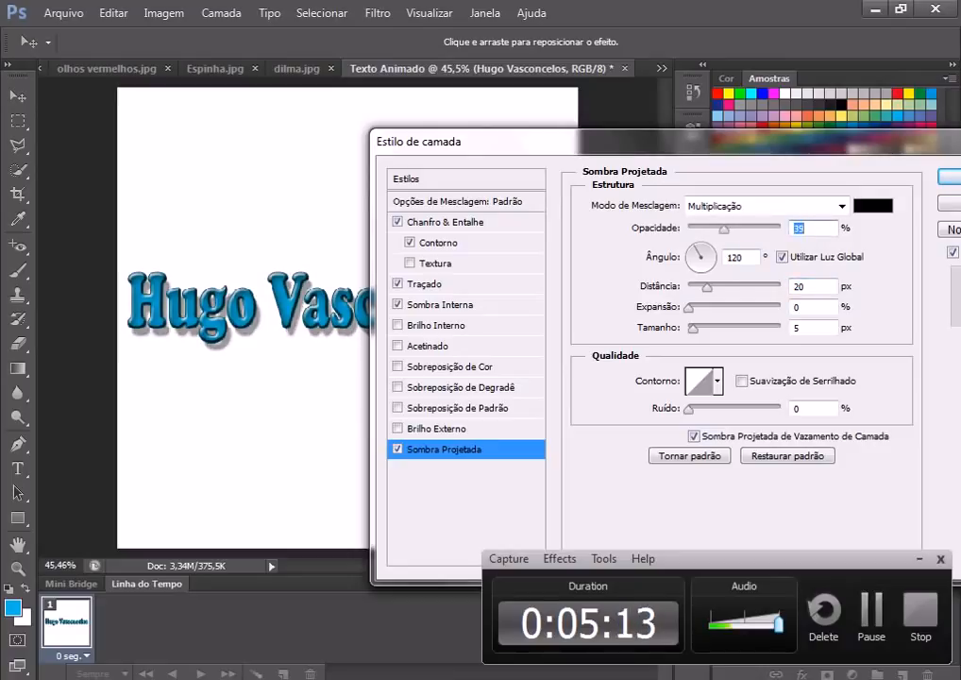
left_click_drag(693, 328, 705, 329)
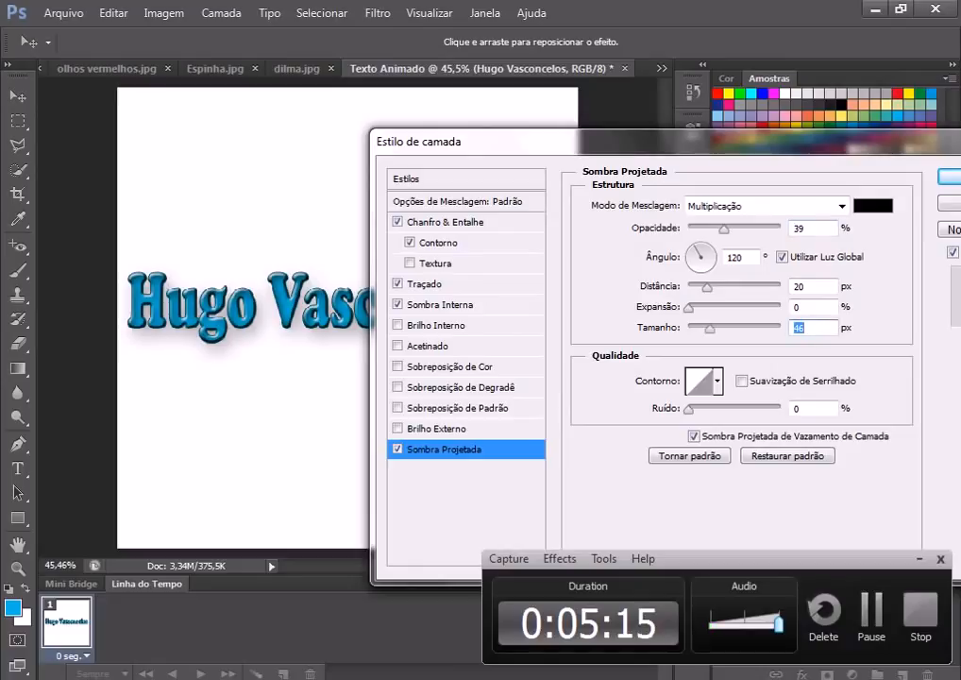
key("Down")
key("Down")
key("Down")
key("Down")
key("Down")
key("Down")
key("Down")
key("Down")
key("Down")
key("Down")
key("Down")
key("Down")
key("Down")
key("Down")
key("Down")
key("Down")
key("Down")
key("Down")
key("Down")
key("Down")
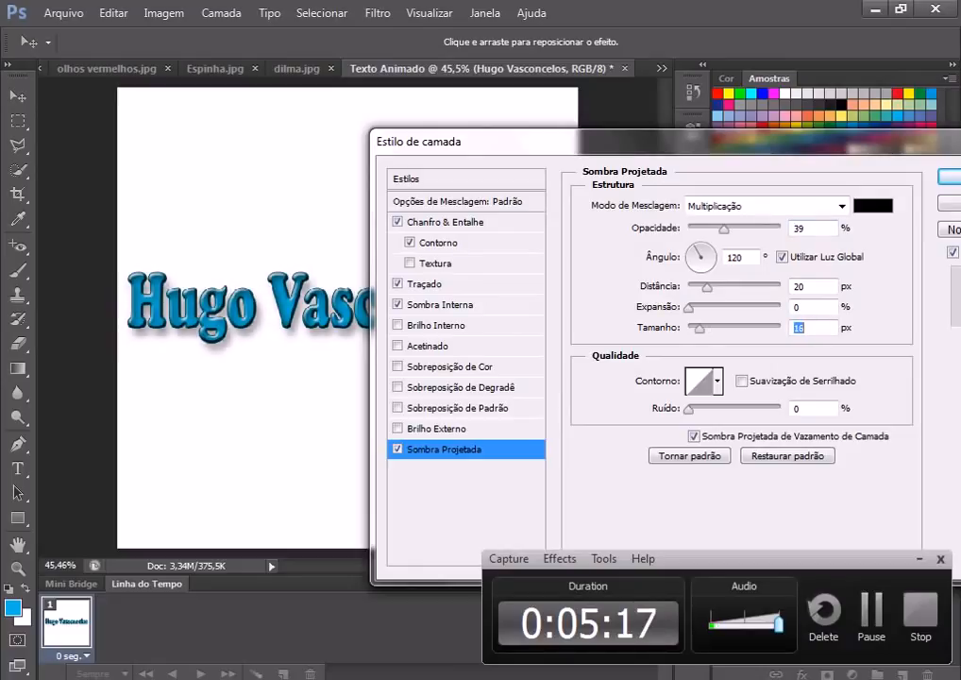